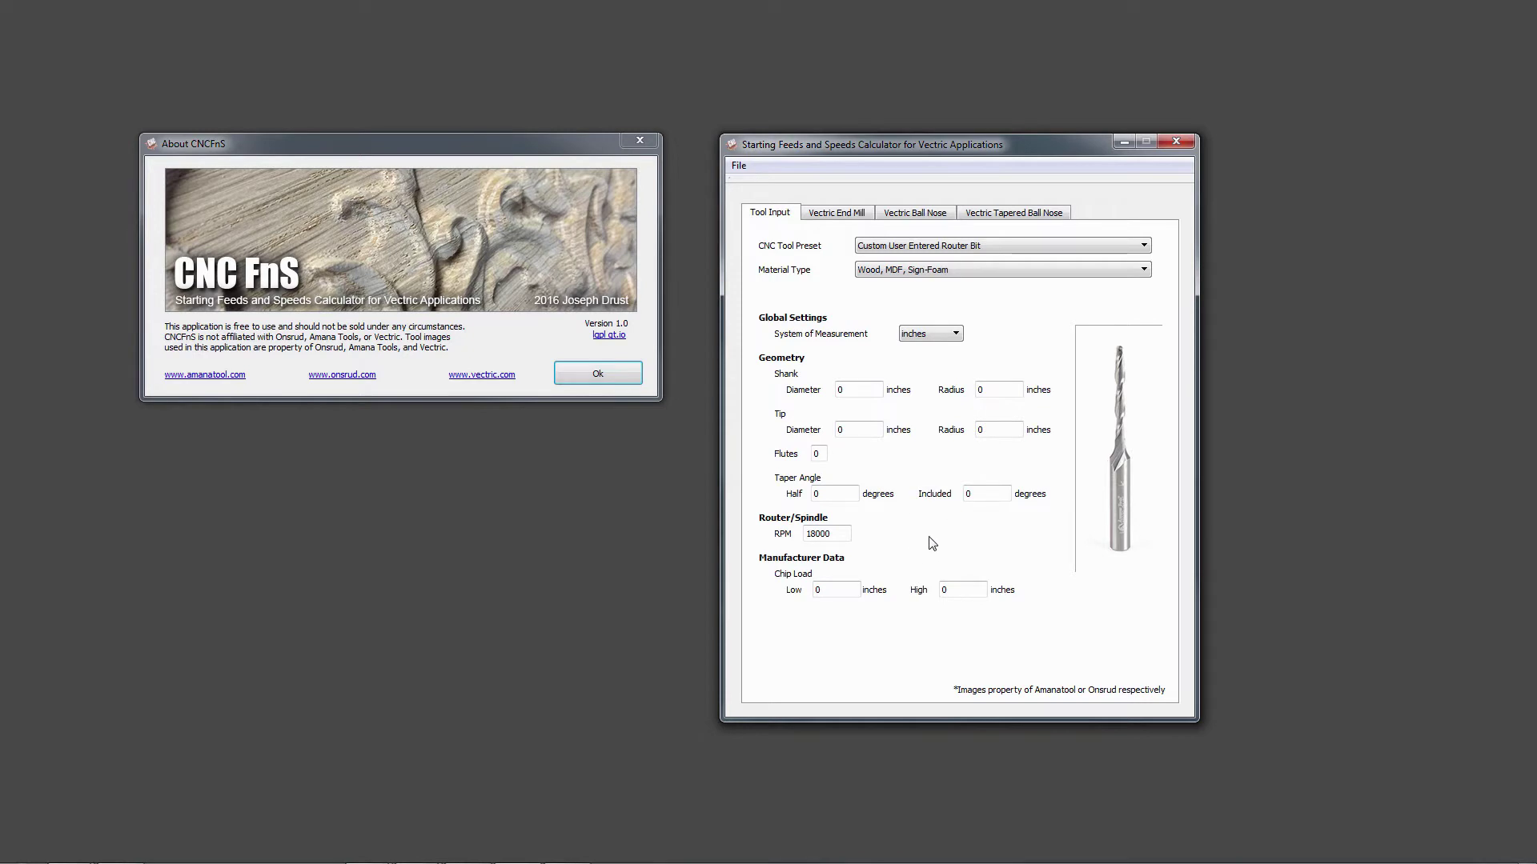
Preview the Vectric Tapered Ball Nose tab, then close the About CNCFnS window over Tool Input.
{"action": "left_click", "coordinate": [985, 216]}
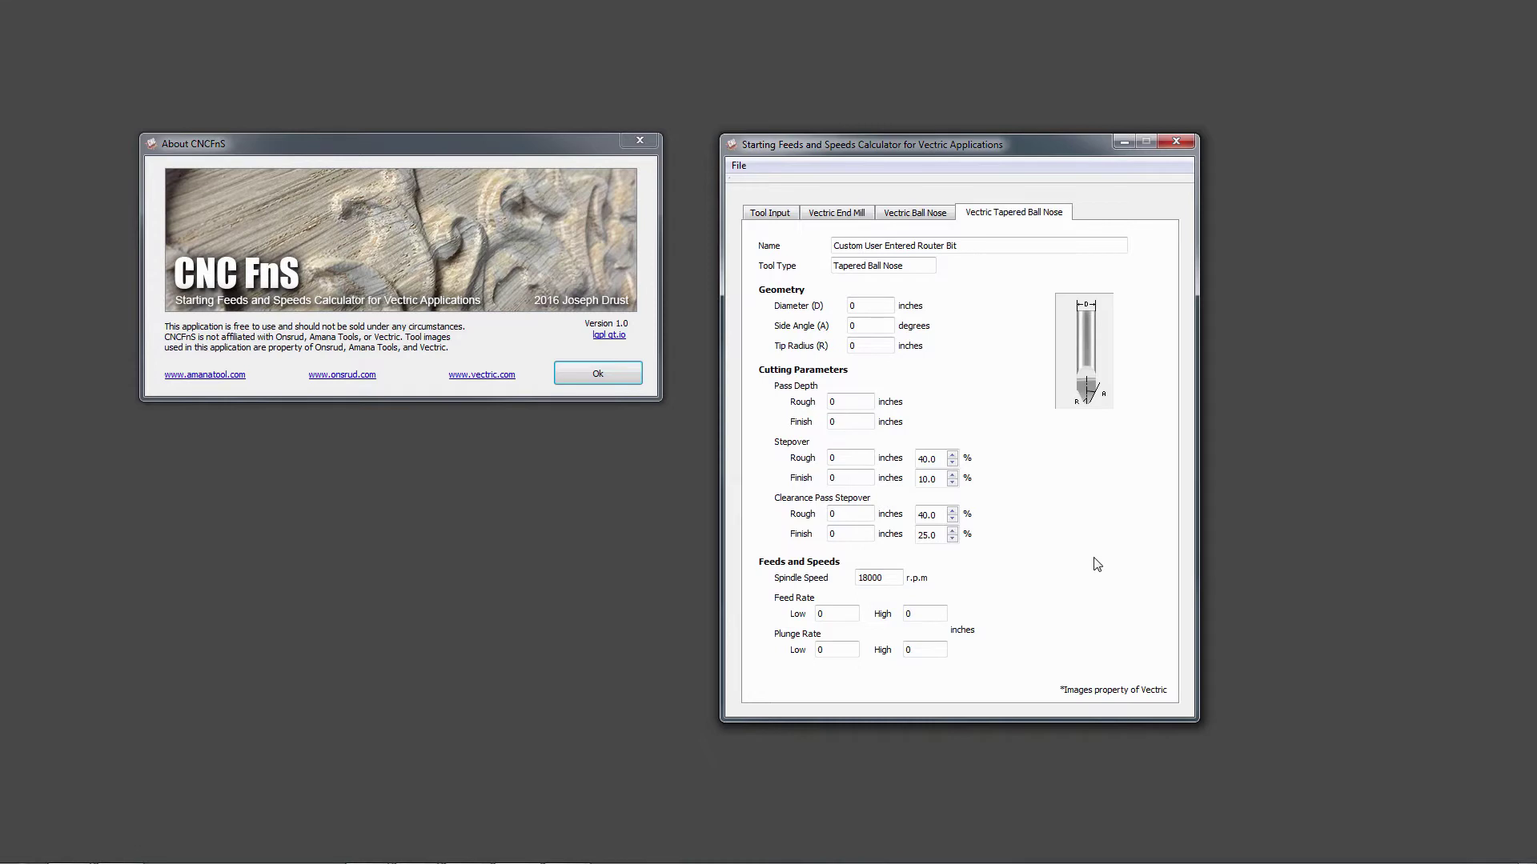
{"action": "left_click", "coordinate": [789, 218]}
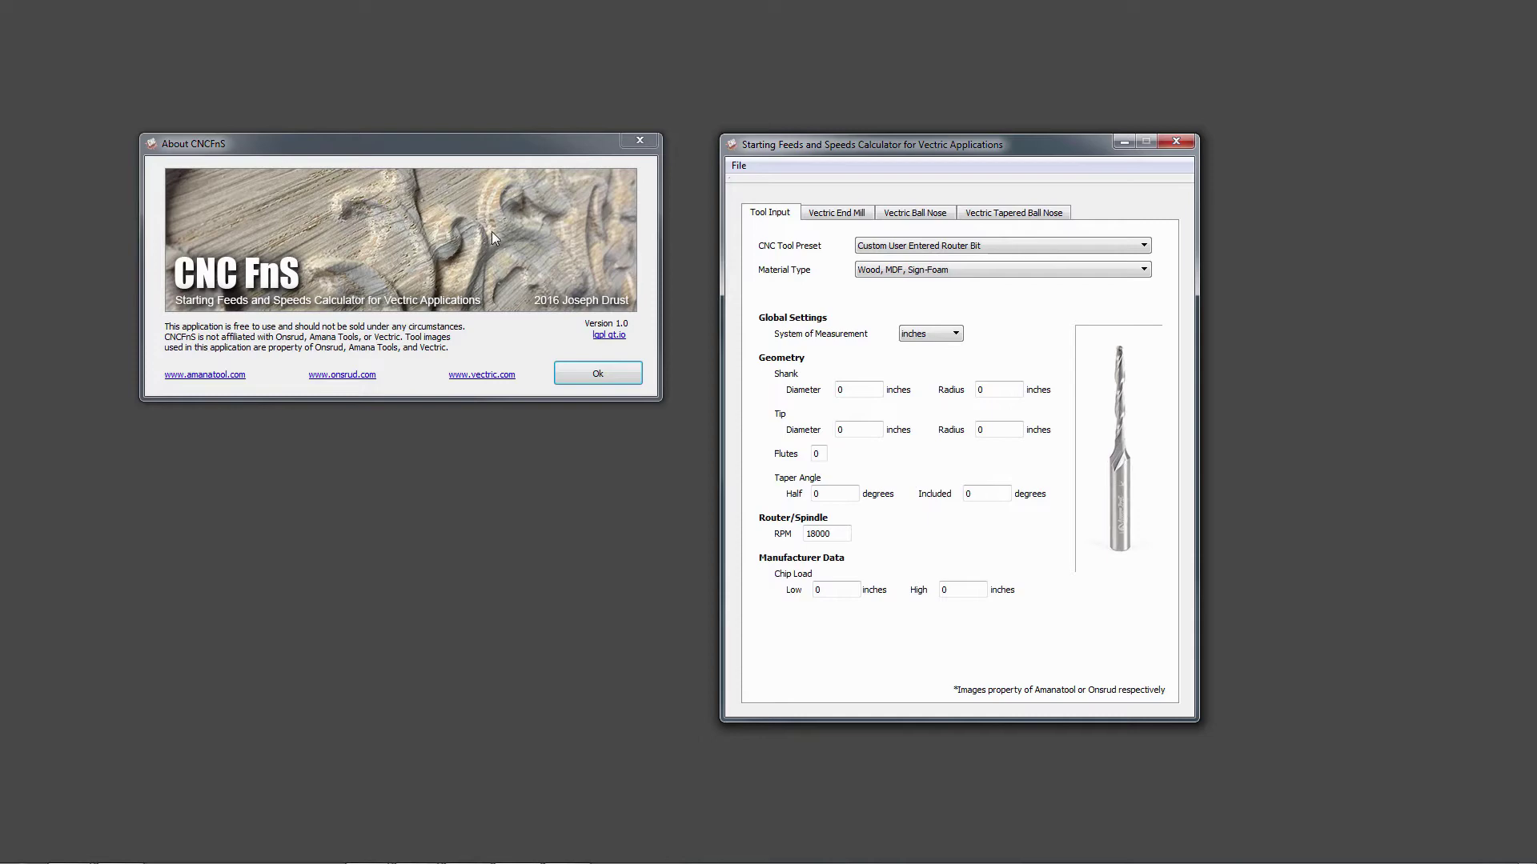
{"action": "left_click", "coordinate": [641, 141]}
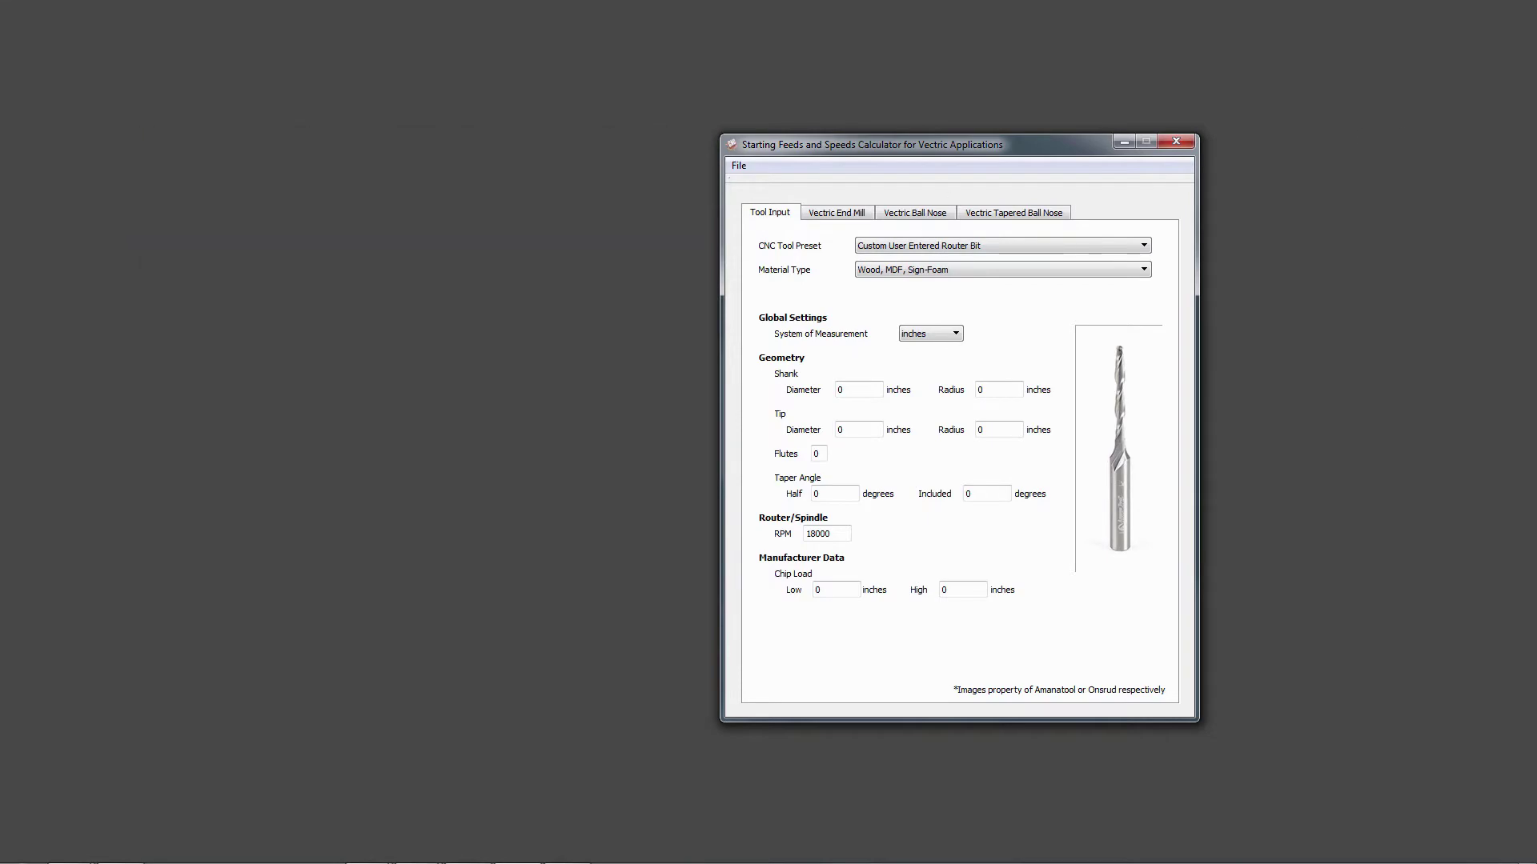
Place the Amana_46280.pdf spec sheet left of the calculator and preview the Tapered Ball Nose output.
{"action": "left_click_drag", "start_coordinate": [1536, 128], "coordinate": [90, 34]}
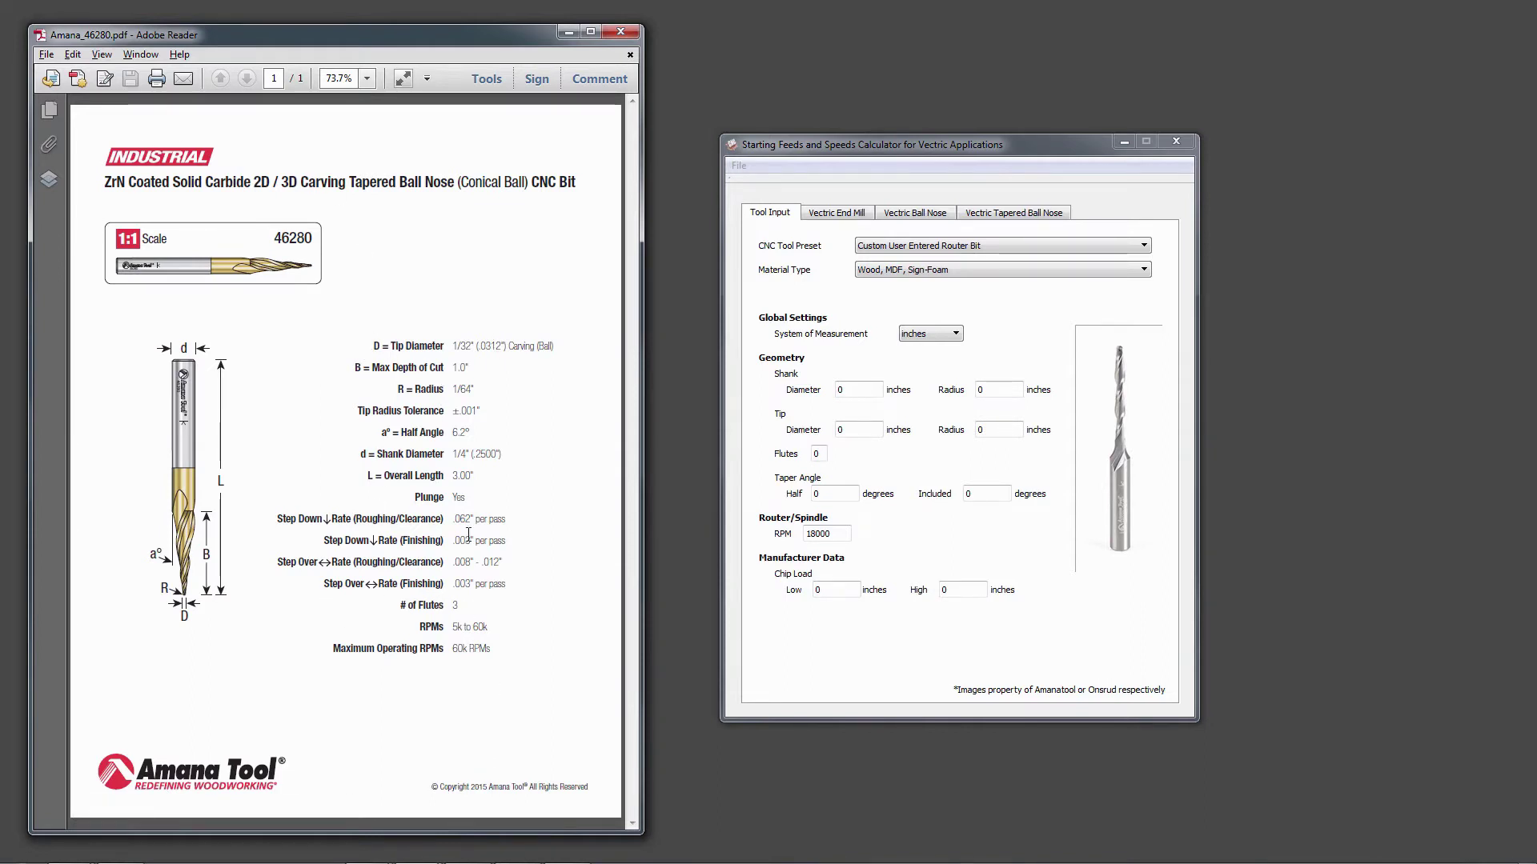
{"action": "left_click", "coordinate": [1022, 212]}
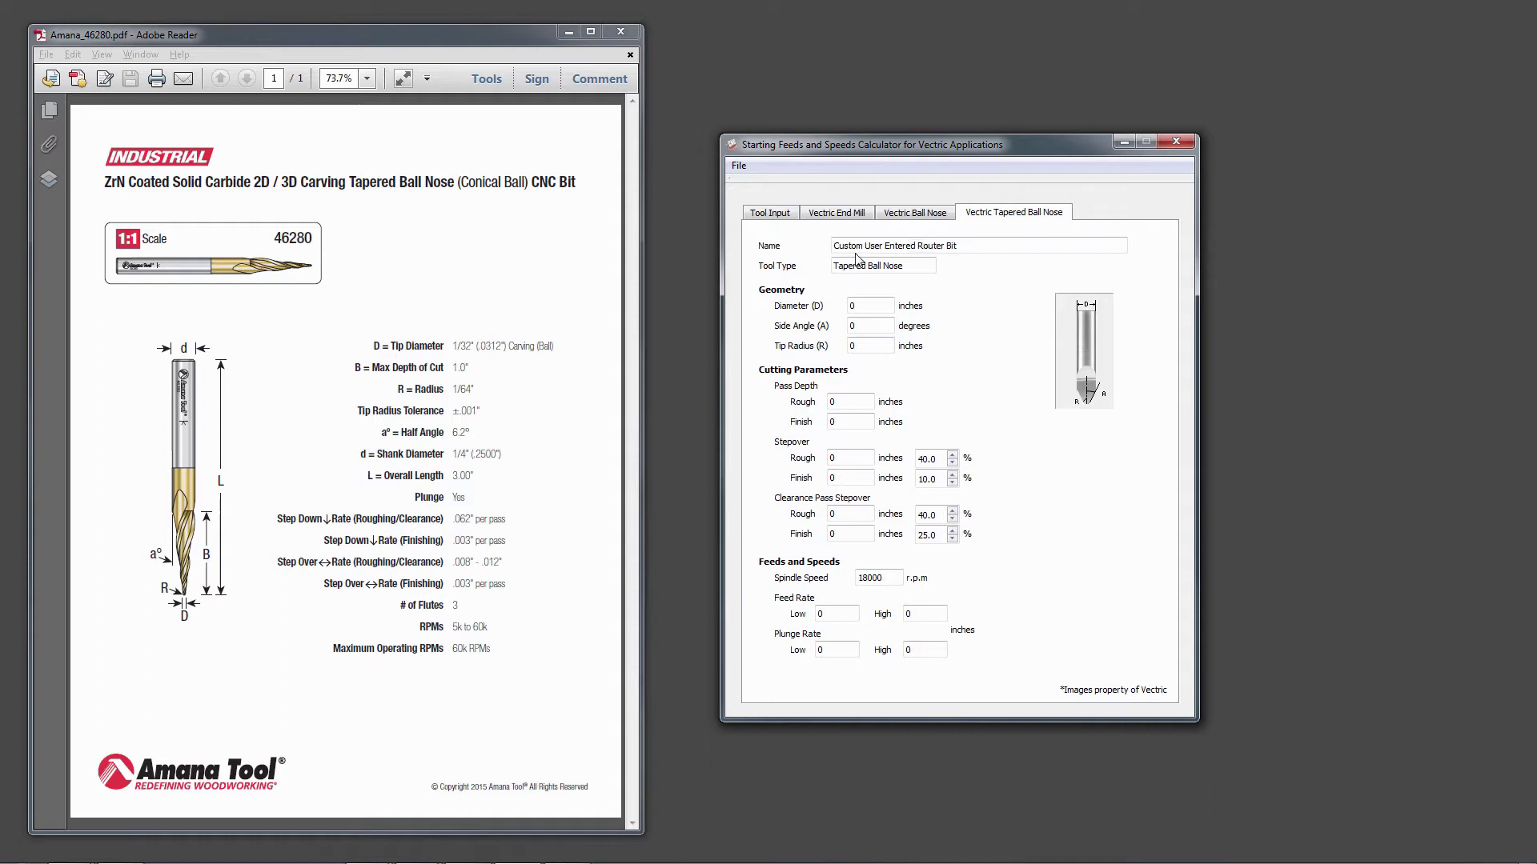
{"action": "left_click", "coordinate": [779, 215]}
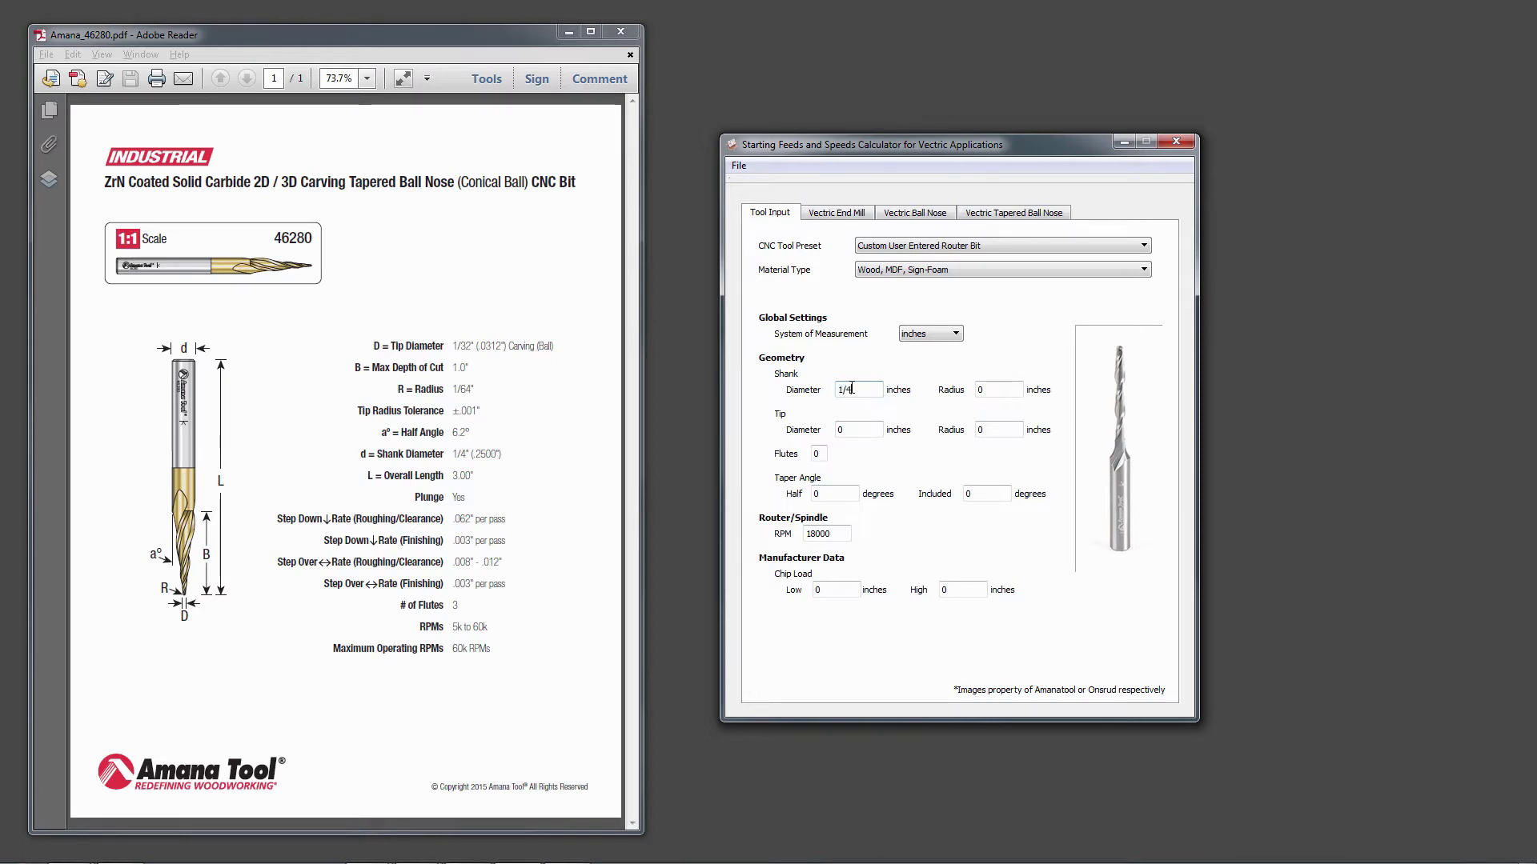
Enter a 1/4 inch shank diameter and a 1/64 inch (0.015625) tip radius.
{"action": "key", "text": "Return"}
{"action": "left_click", "coordinate": [1006, 432]}
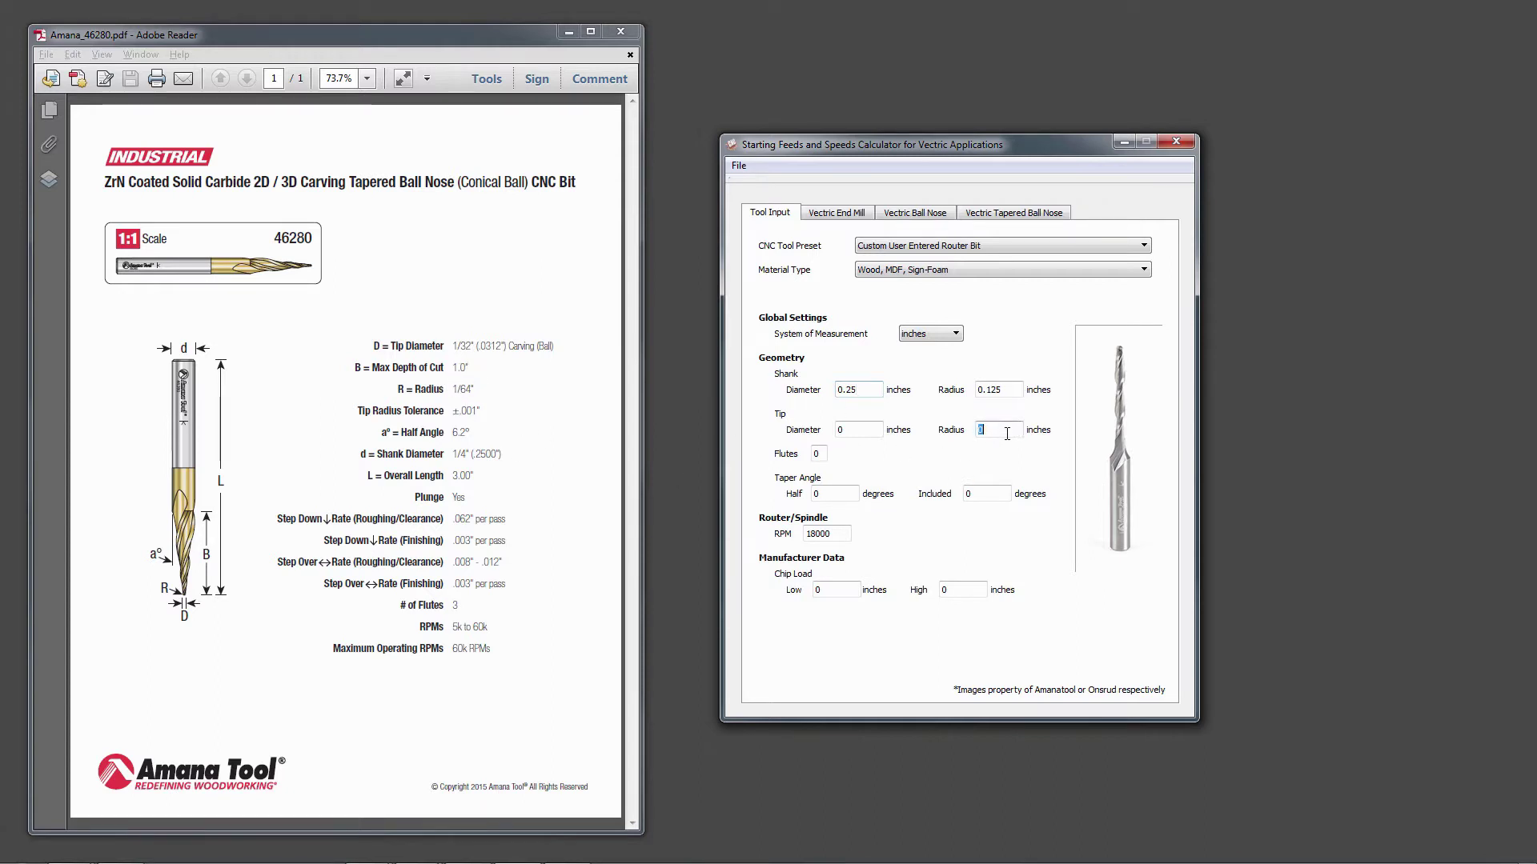
{"action": "type", "text": "1/64"}
{"action": "key", "text": "Tab"}
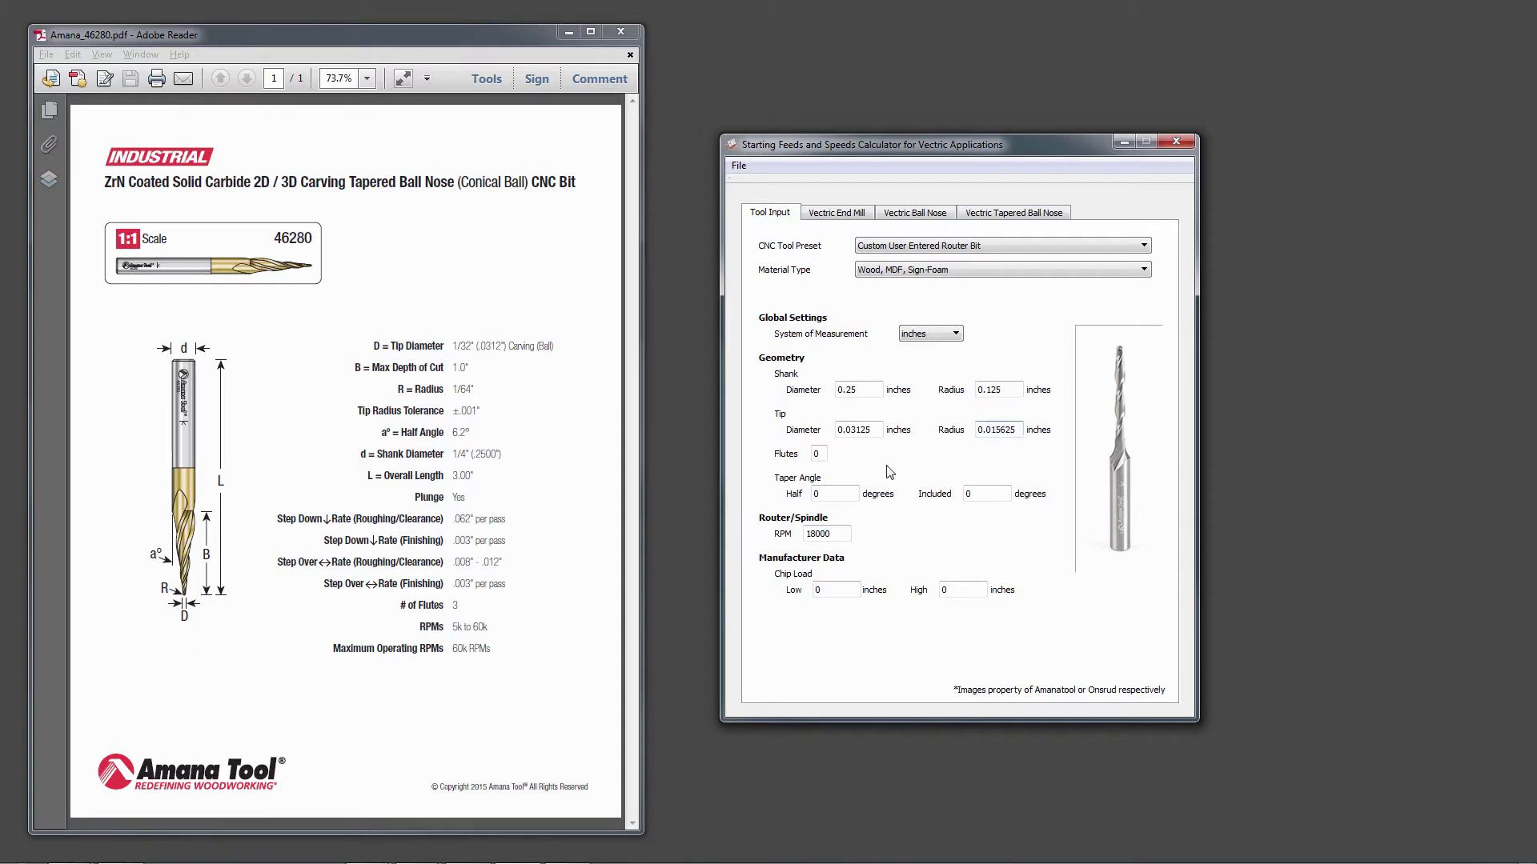
Enter 3 flutes and a 6.2° half taper angle (12.4° included), keeping 18000 RPM.
{"action": "double_click", "coordinate": [810, 455]}
{"action": "key", "text": "Tab"}
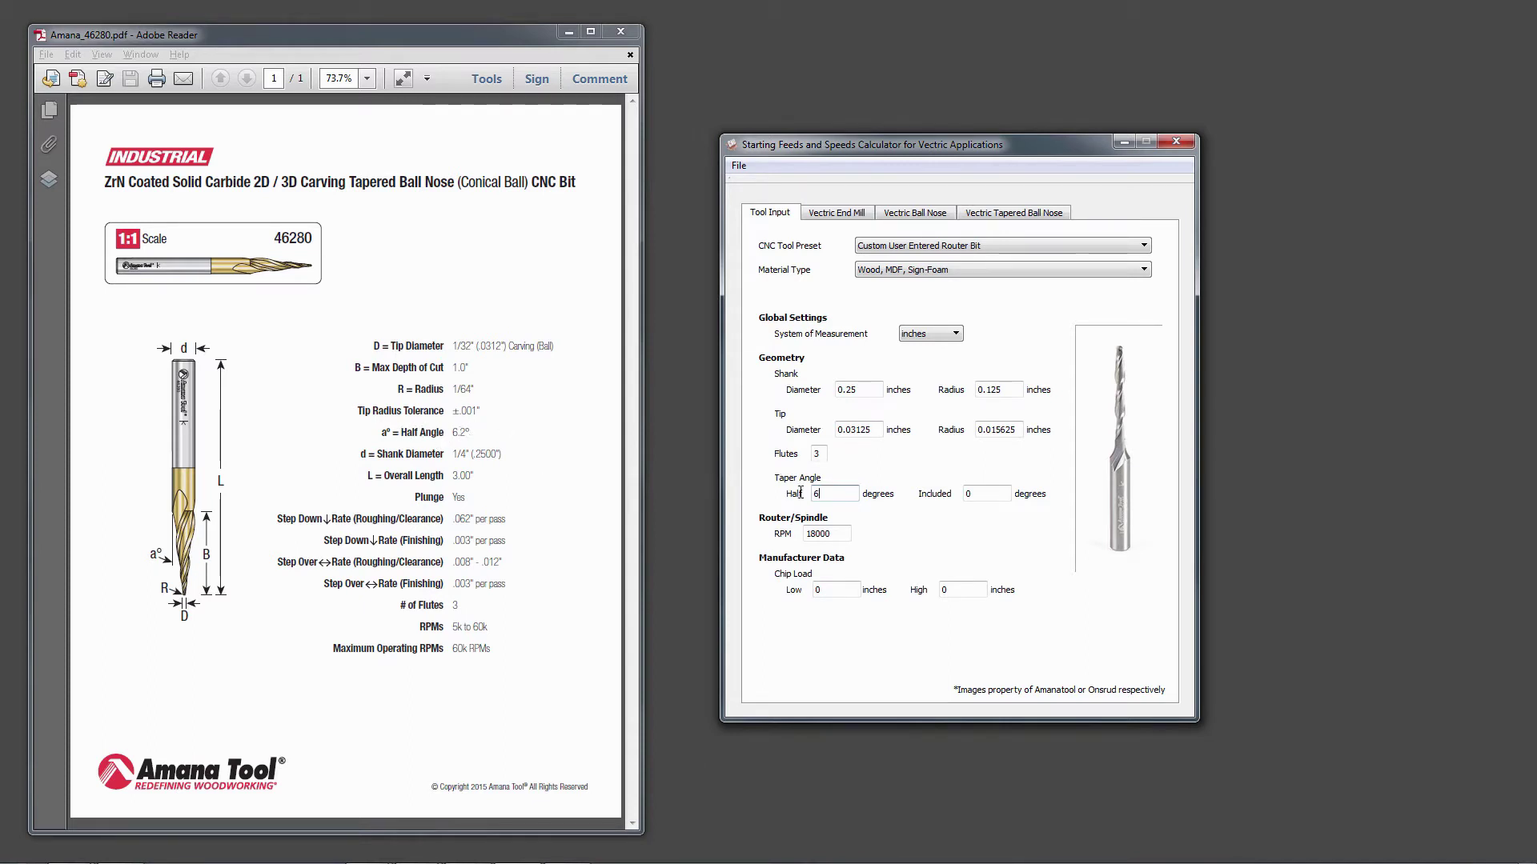
{"action": "key", "text": "Tab"}
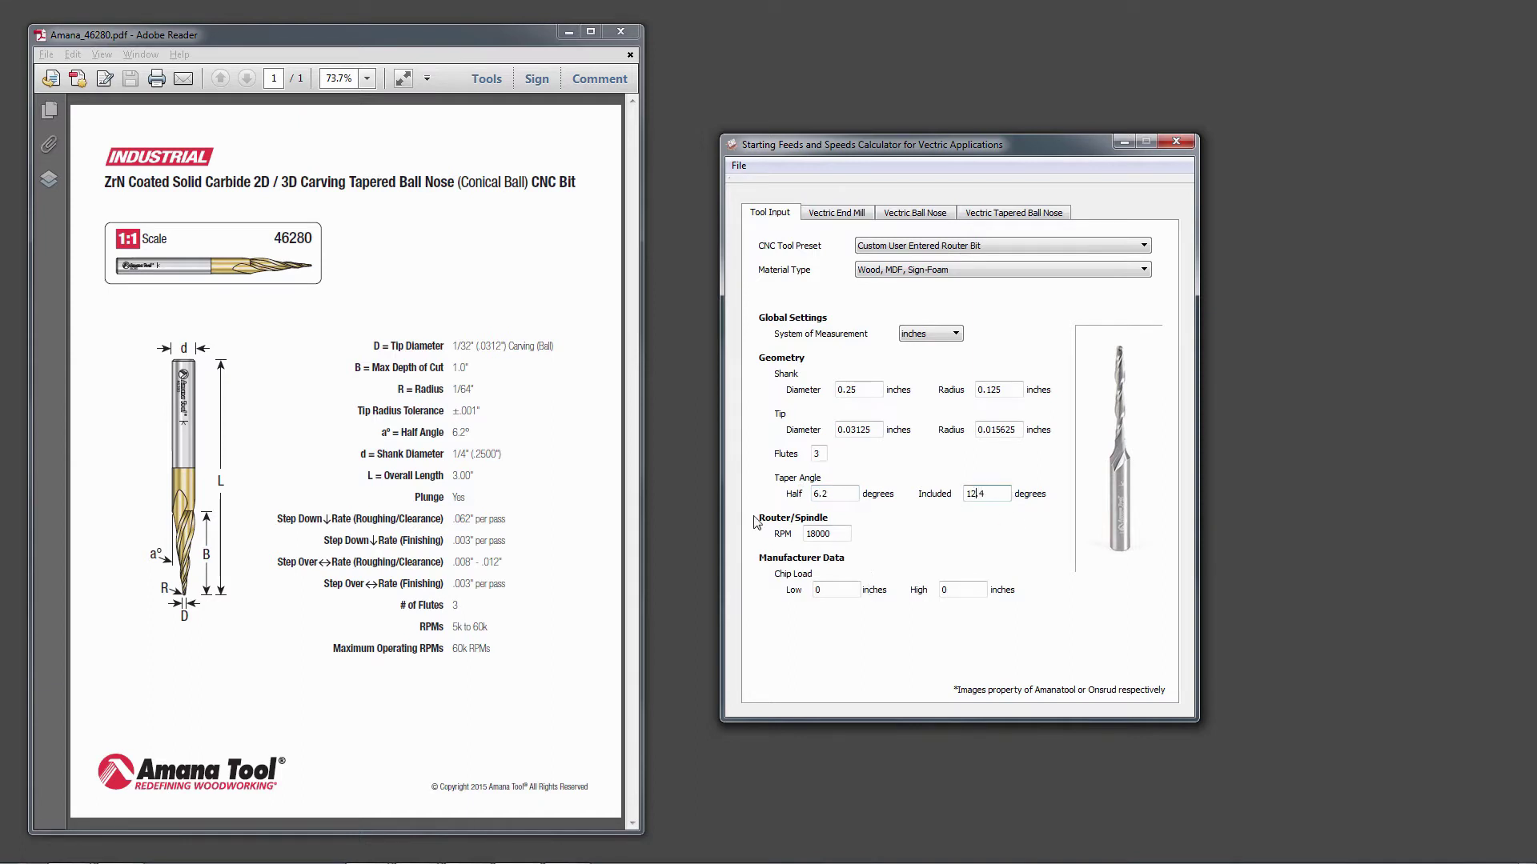
{"action": "left_click", "coordinate": [836, 534]}
{"action": "left_click", "coordinate": [364, 287]}
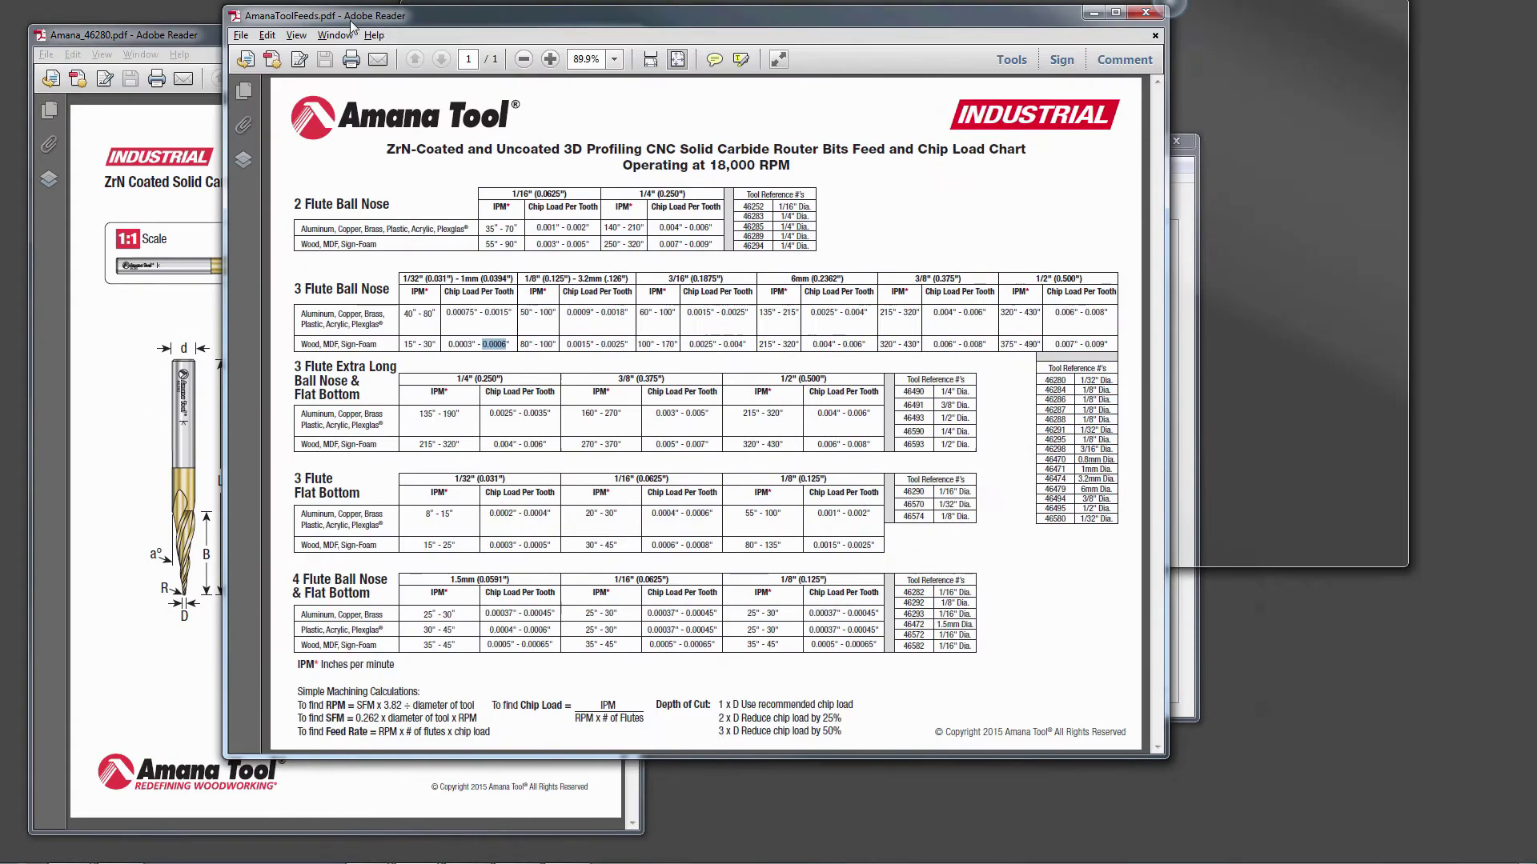
Bring up the Amana chip load chart and find the 1/32" size listed for the 46280 bit.
{"action": "left_click_drag", "start_coordinate": [297, 51], "coordinate": [246, 61]}
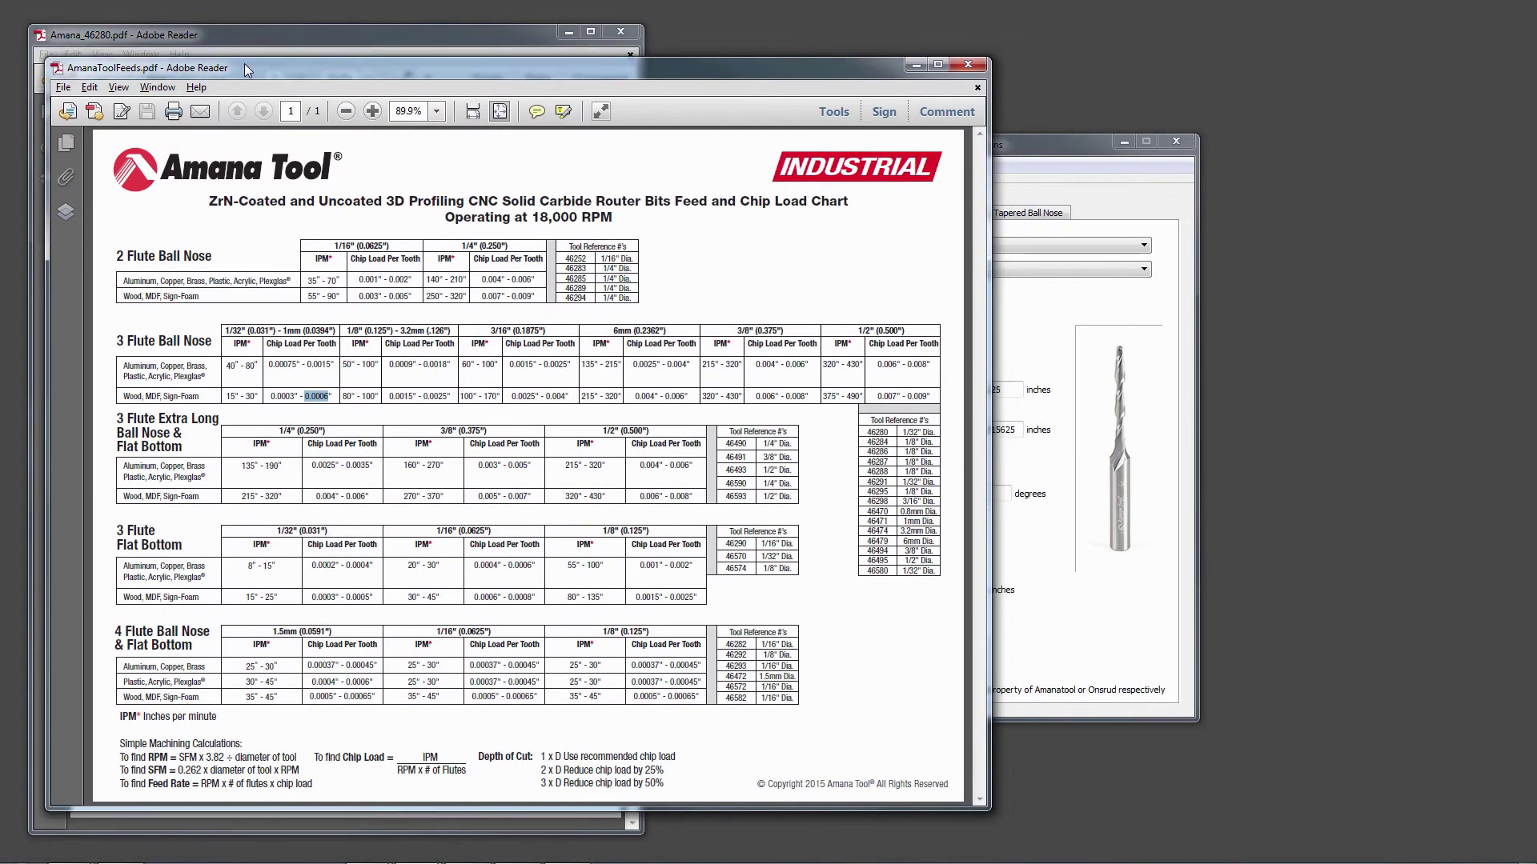
{"action": "left_click", "coordinate": [403, 387]}
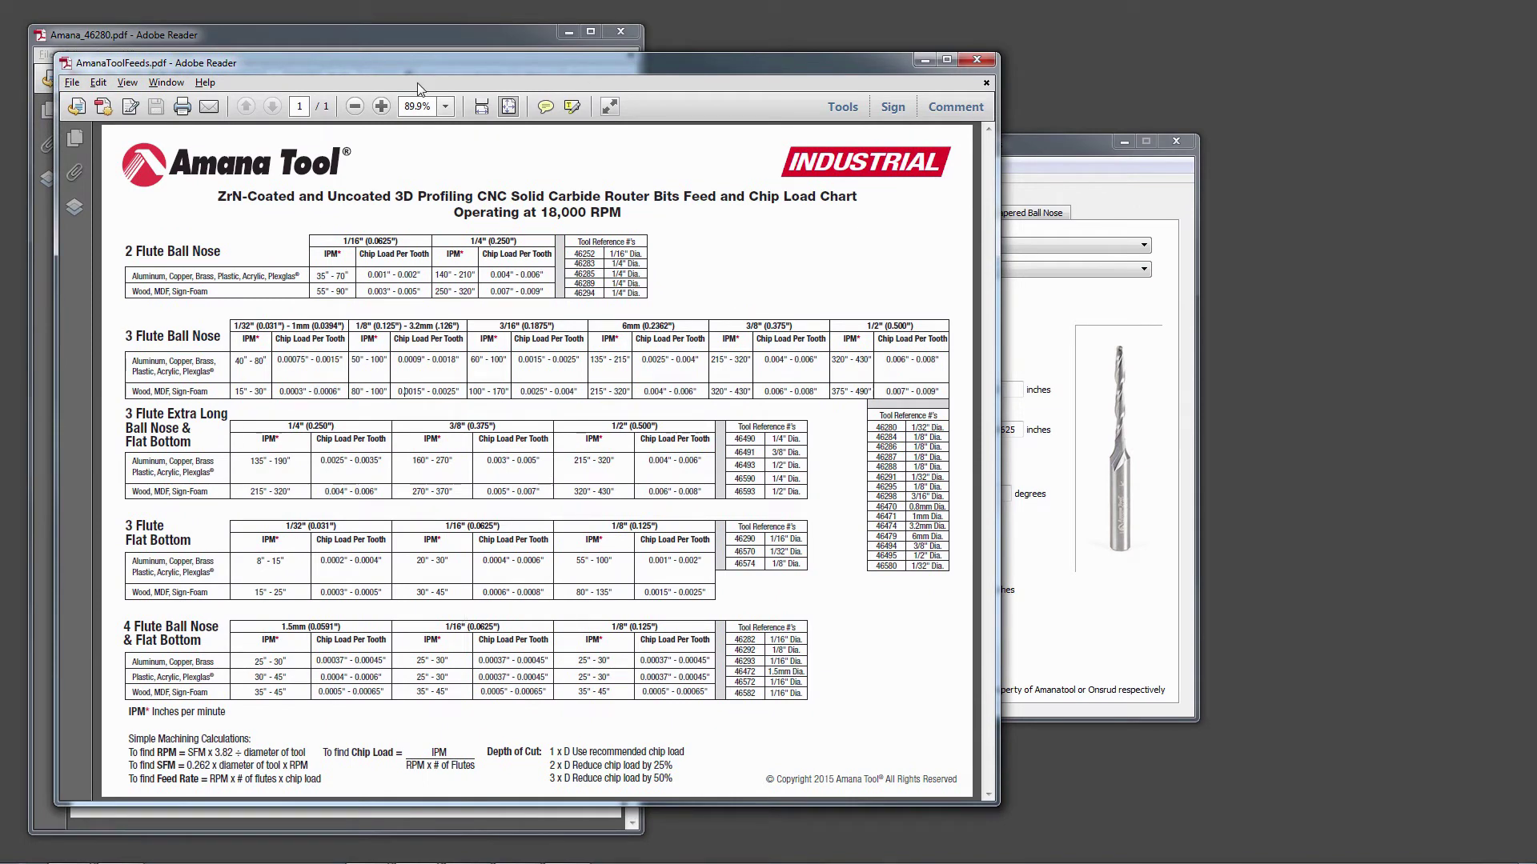
{"action": "left_click_drag", "start_coordinate": [875, 430], "coordinate": [898, 429]}
{"action": "left_click", "coordinate": [884, 428]}
{"action": "left_click_drag", "start_coordinate": [912, 425], "coordinate": [946, 438]}
Select the 0.0003 low chip load in the 1/32" 3 Flute Ball Nose wood row.
{"action": "left_click_drag", "start_coordinate": [232, 326], "coordinate": [257, 329]}
{"action": "left_click", "coordinate": [304, 355]}
{"action": "left_click_drag", "start_coordinate": [280, 392], "coordinate": [338, 392]}
{"action": "left_click", "coordinate": [300, 388]}
{"action": "left_click_drag", "start_coordinate": [279, 391], "coordinate": [304, 391]}
{"action": "key", "text": "ctrl+c"}
Copy 0.0003 from the chart and paste it into the Chip Load Low field.
{"action": "left_click", "coordinate": [1088, 145]}
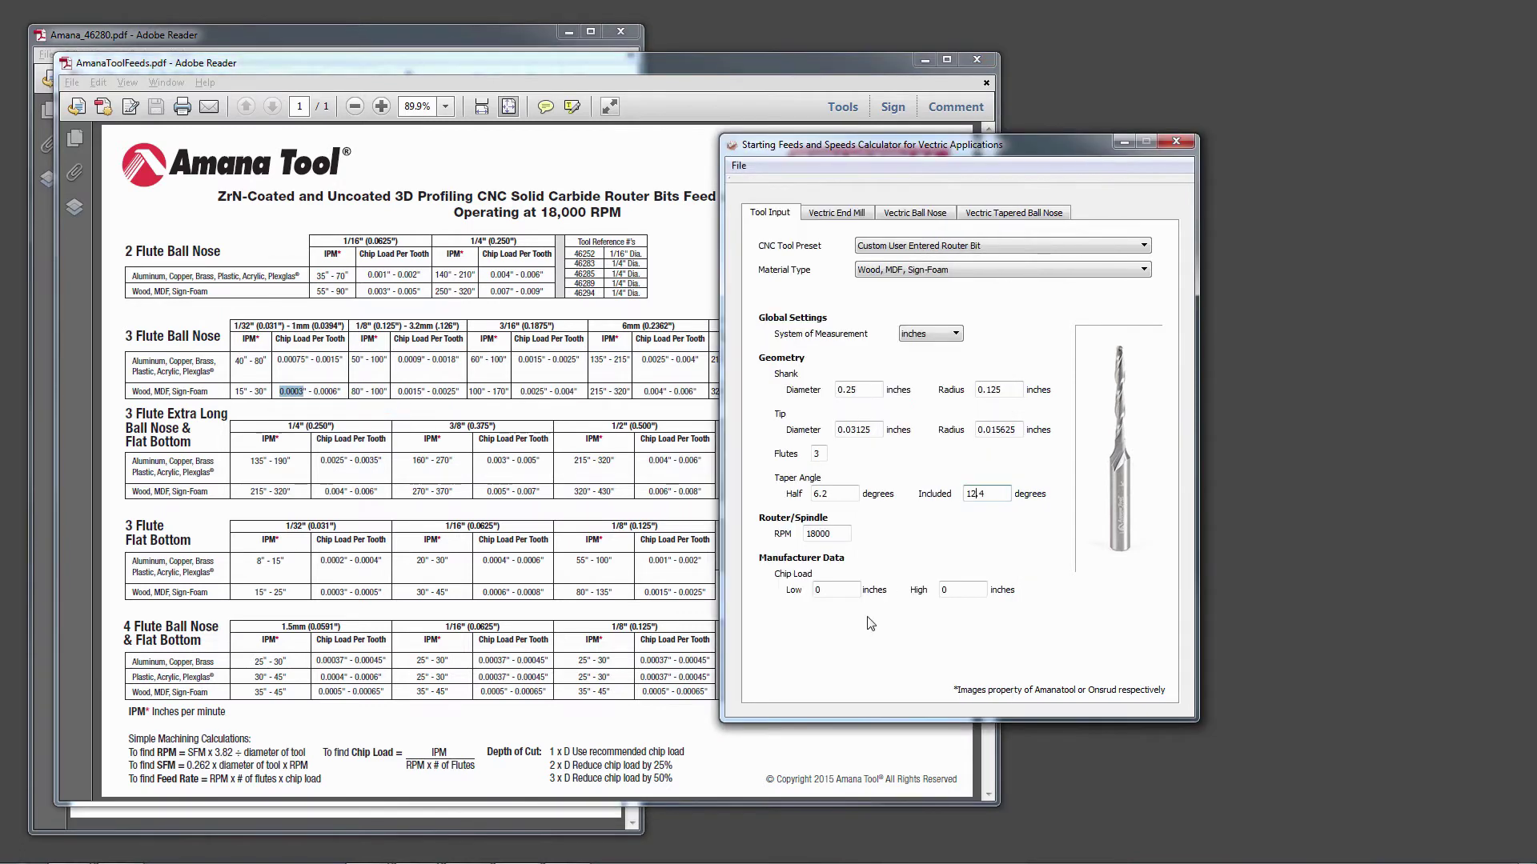
{"action": "left_click", "coordinate": [832, 589]}
{"action": "right_click", "coordinate": [832, 590]}
{"action": "left_click", "coordinate": [888, 673]}
Copy 0.0006 from the chart and paste it into the Chip Load High field.
{"action": "left_click_drag", "start_coordinate": [313, 391], "coordinate": [338, 393]}
{"action": "key", "text": "ctrl+c"}
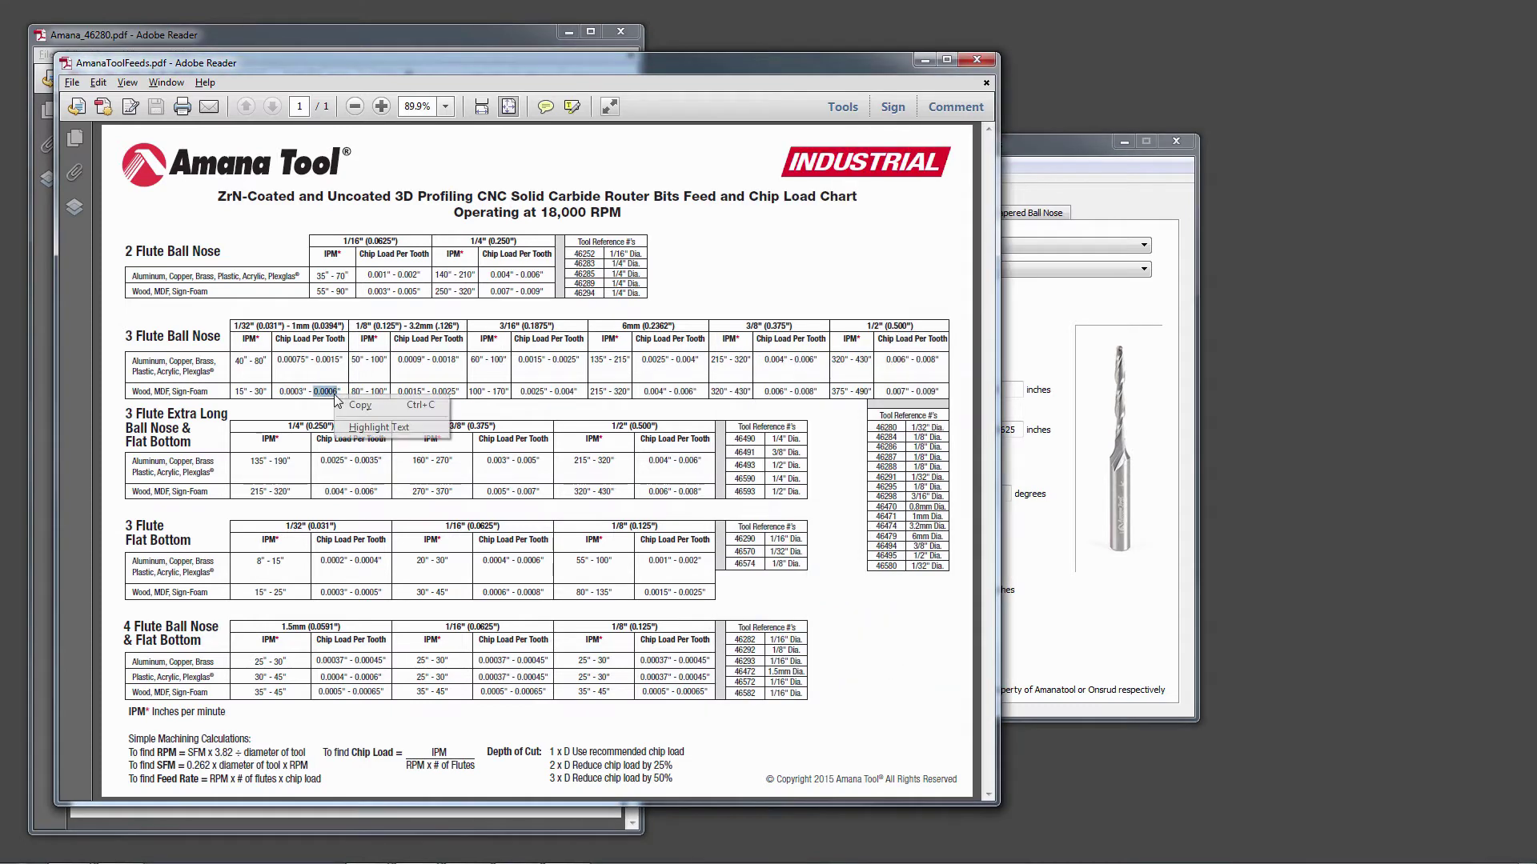
{"action": "left_click", "coordinate": [361, 405]}
{"action": "double_click", "coordinate": [948, 590]}
{"action": "right_click", "coordinate": [966, 593]}
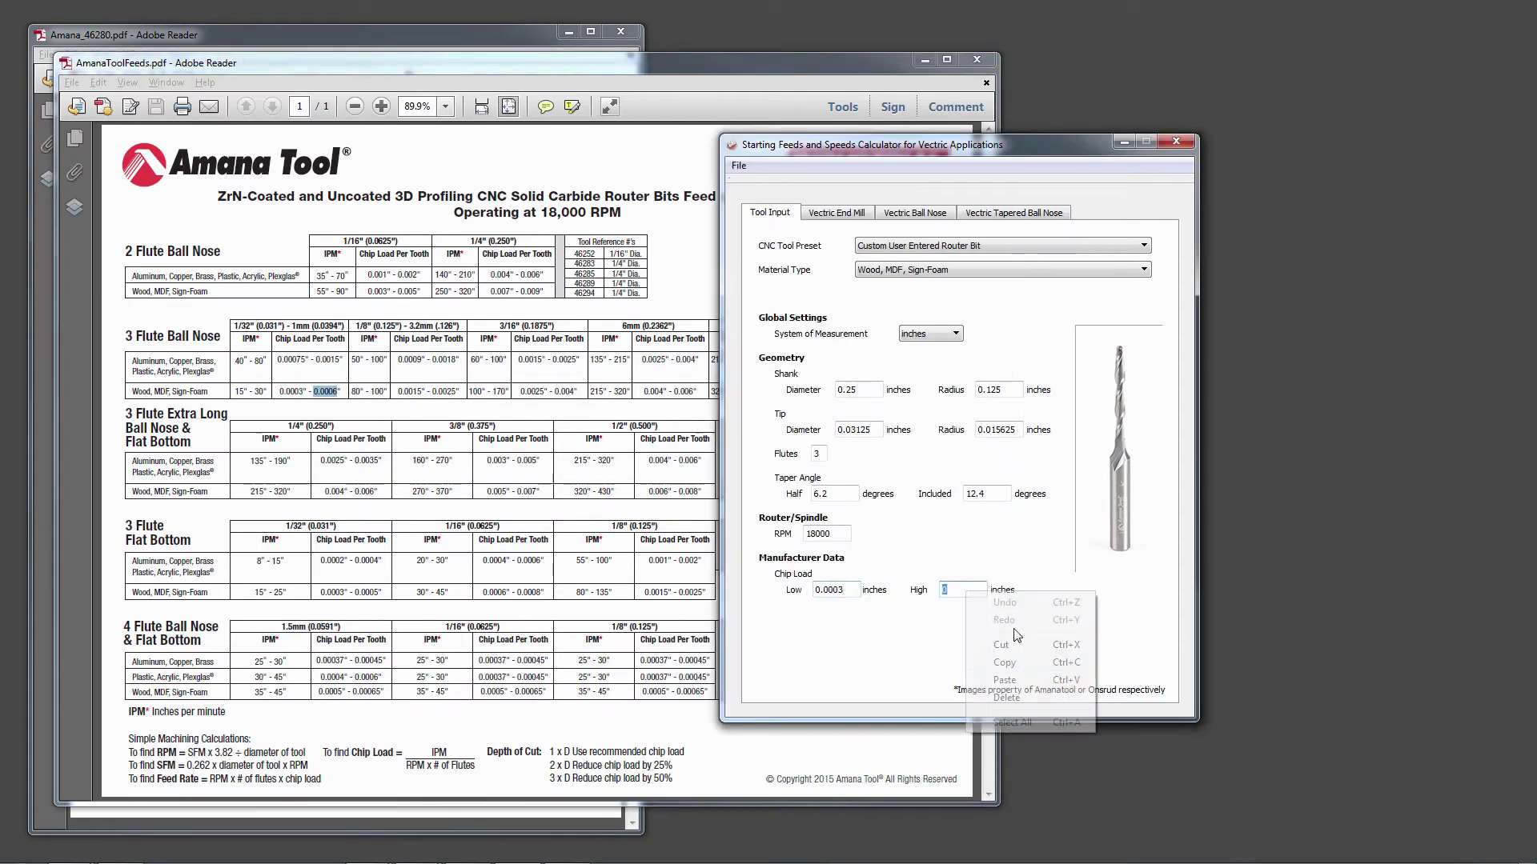
{"action": "left_click", "coordinate": [1004, 679]}
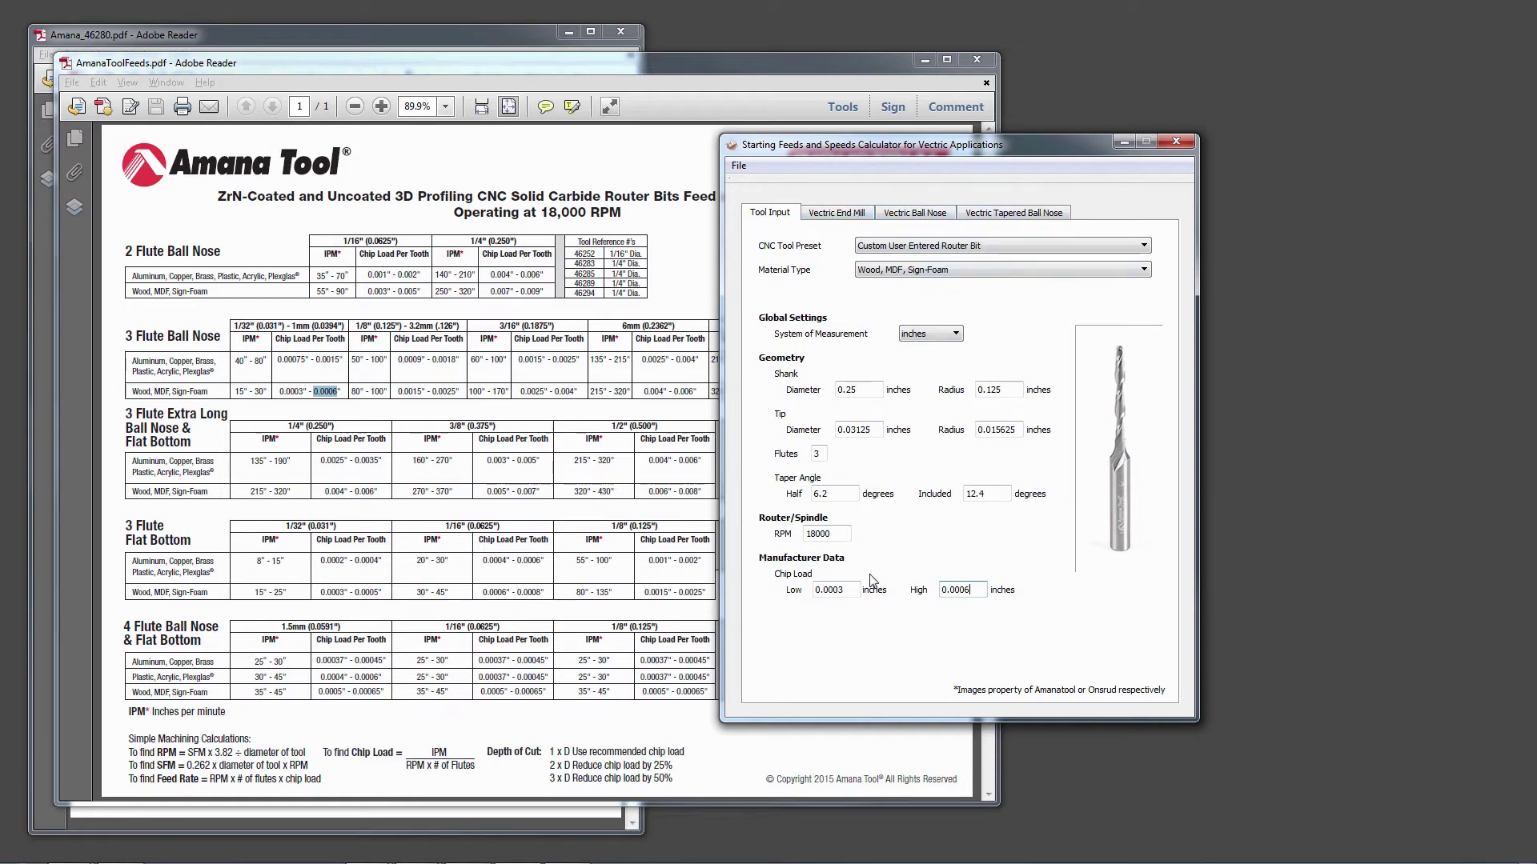
{"action": "left_click", "coordinate": [282, 42]}
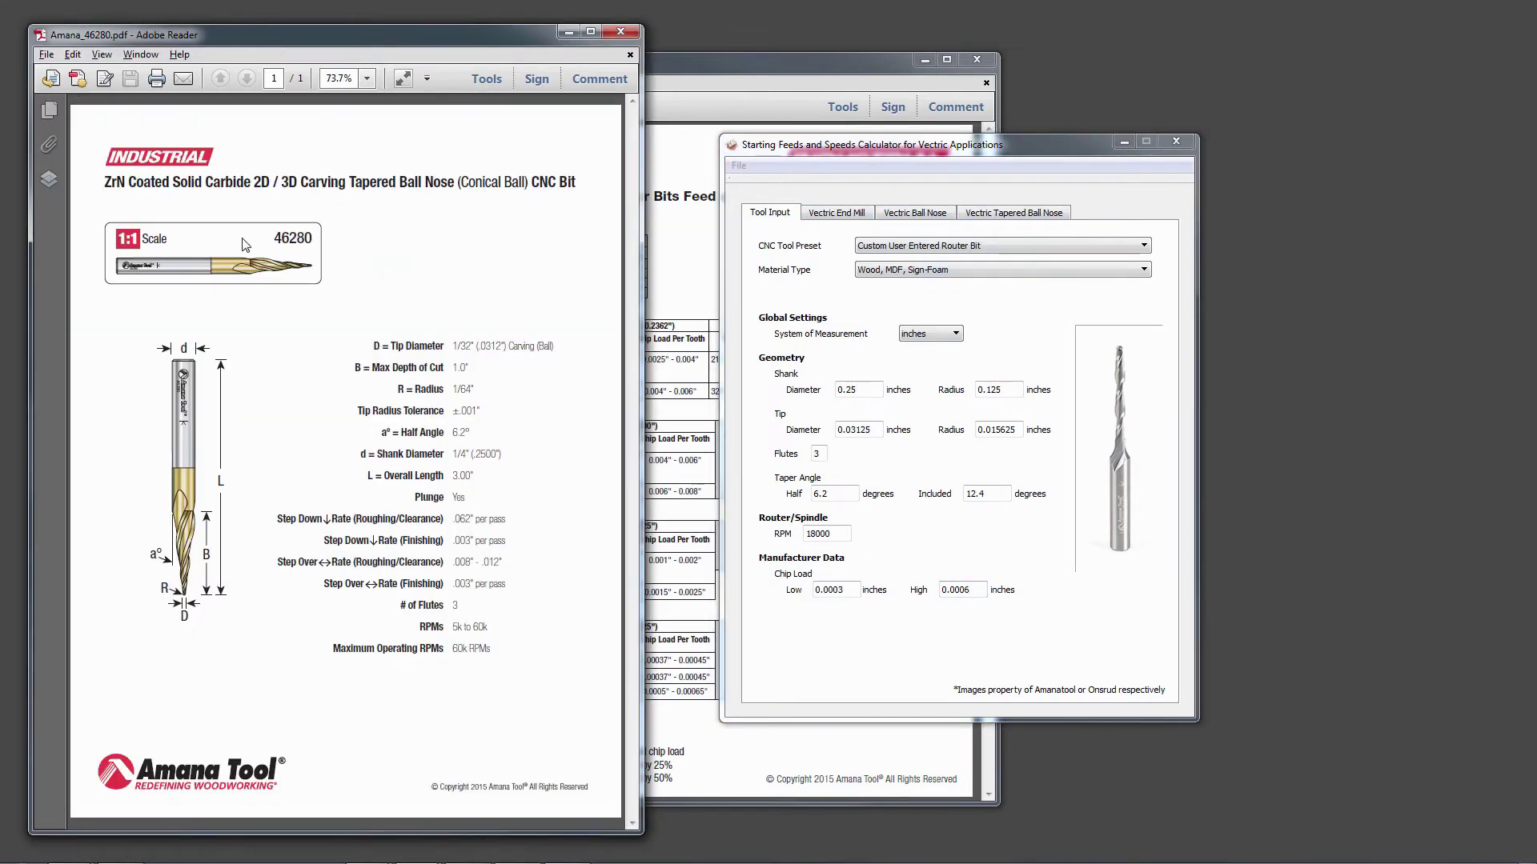
Show the Vectric Tapered Ball Nose results: feed rate 16.2–32.4, plunge rate 8.1–32.4.
{"action": "left_click", "coordinate": [965, 166]}
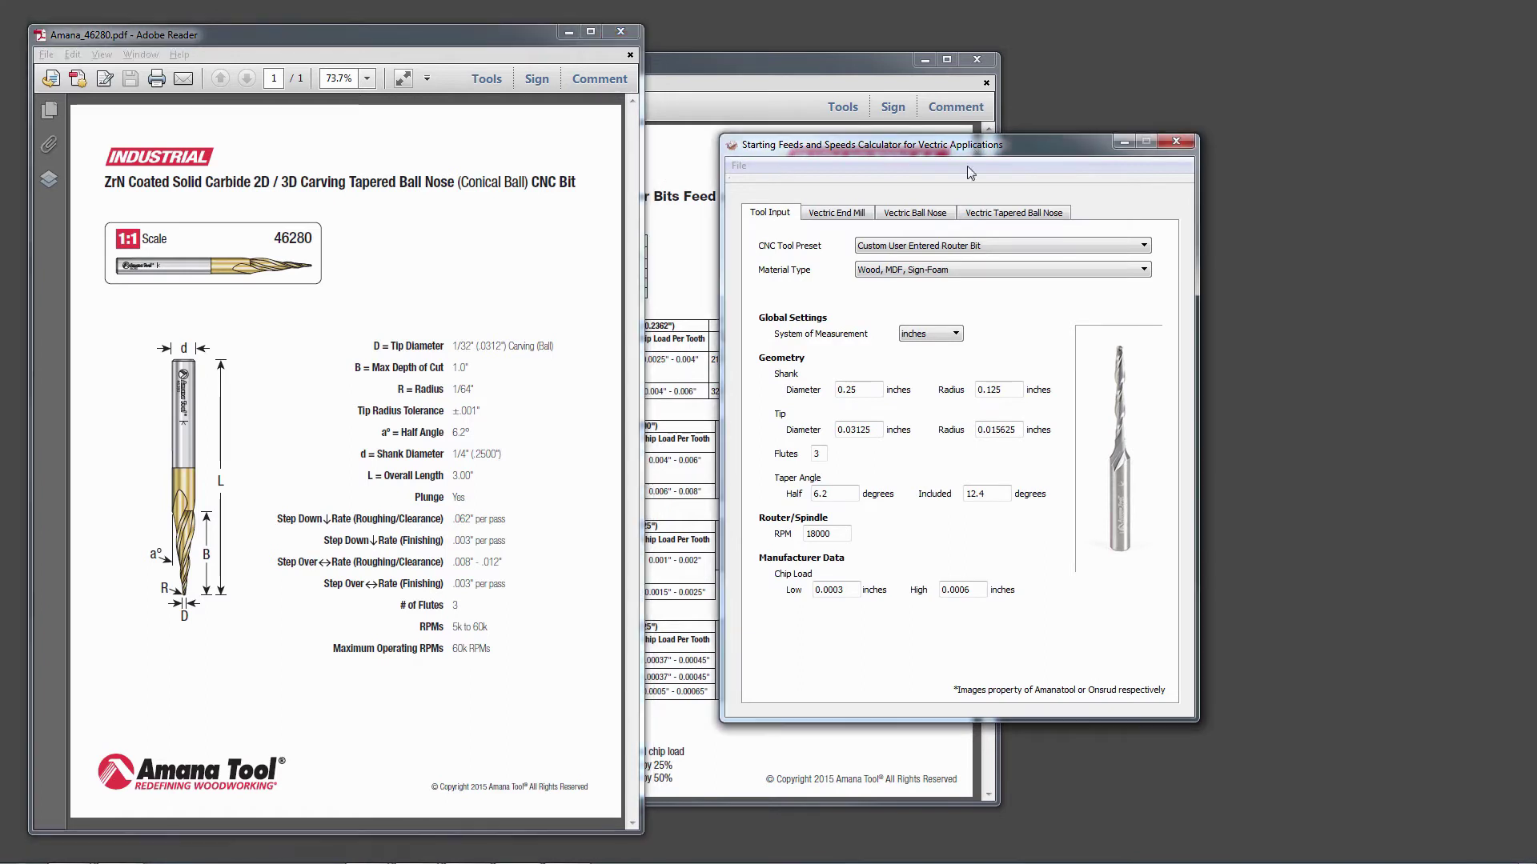
{"action": "left_click", "coordinate": [1010, 217]}
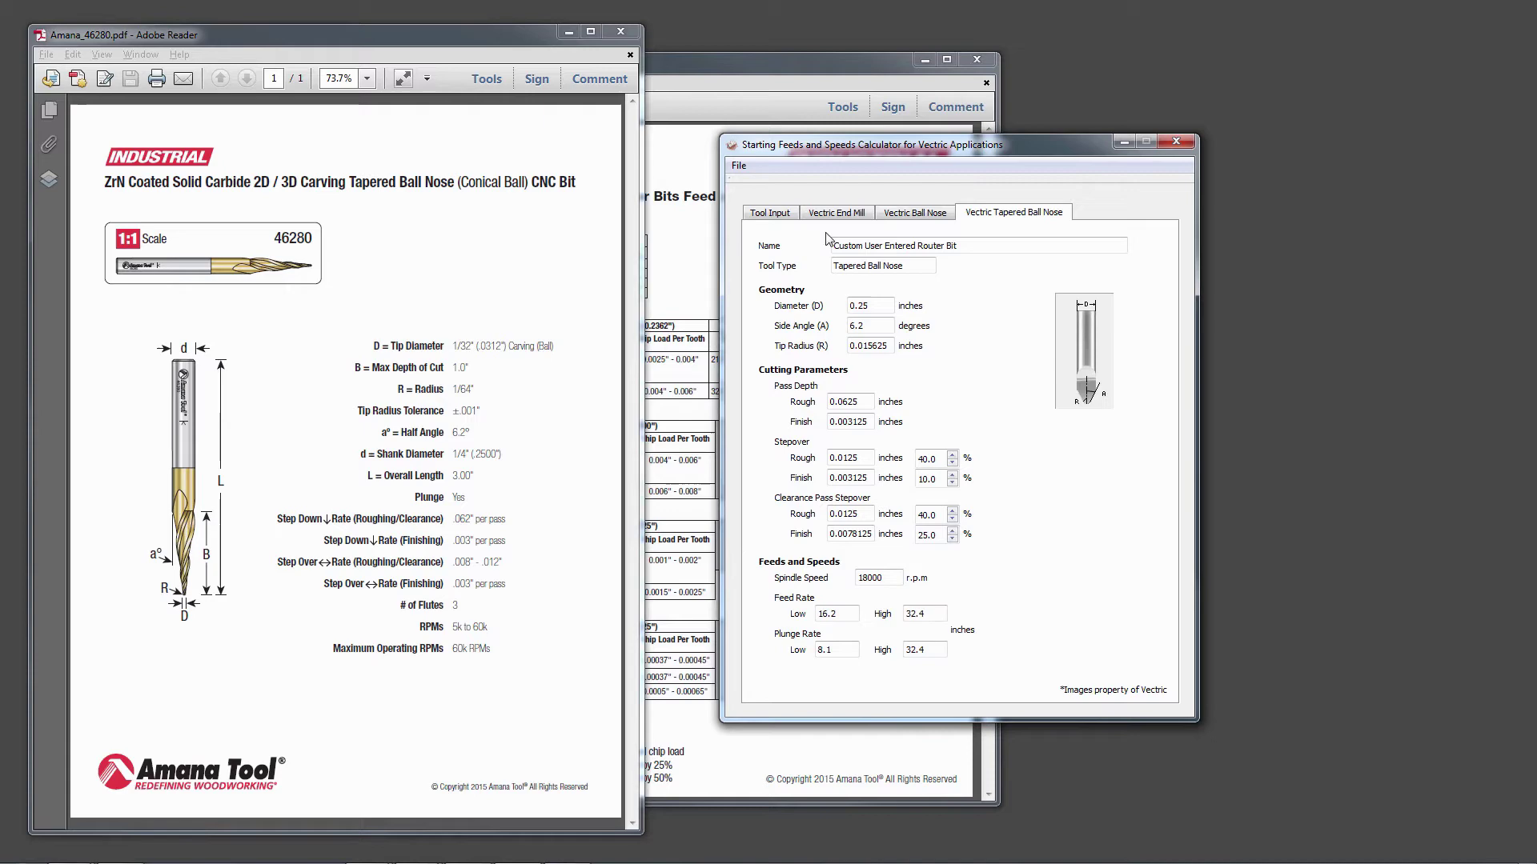
{"action": "left_click", "coordinate": [733, 64]}
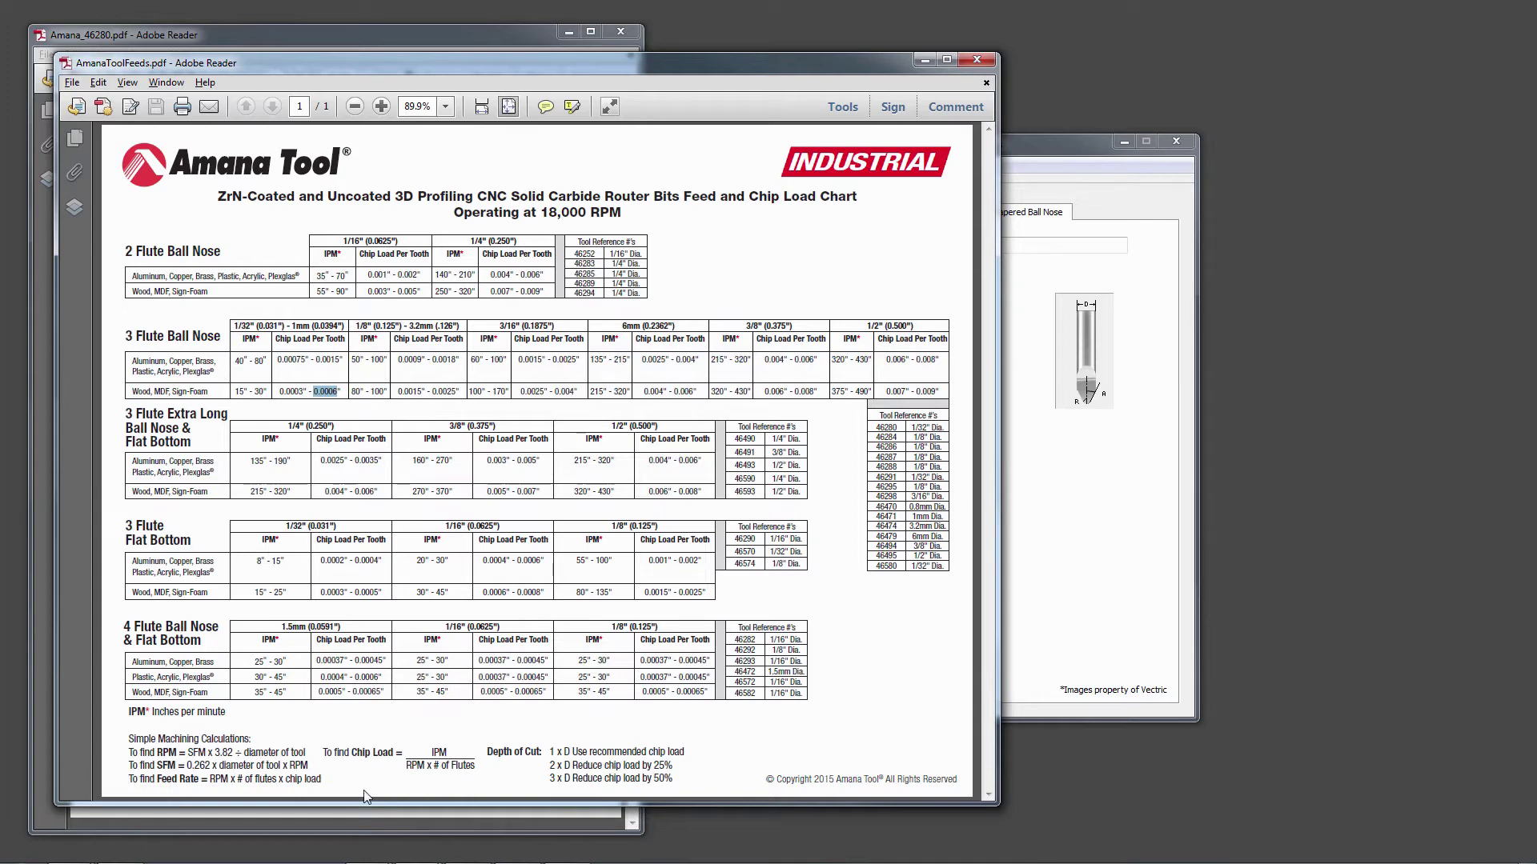
Compare the tapered ball nose results with the chart's 15"–30" wood feed range.
{"action": "left_click", "coordinate": [1091, 516]}
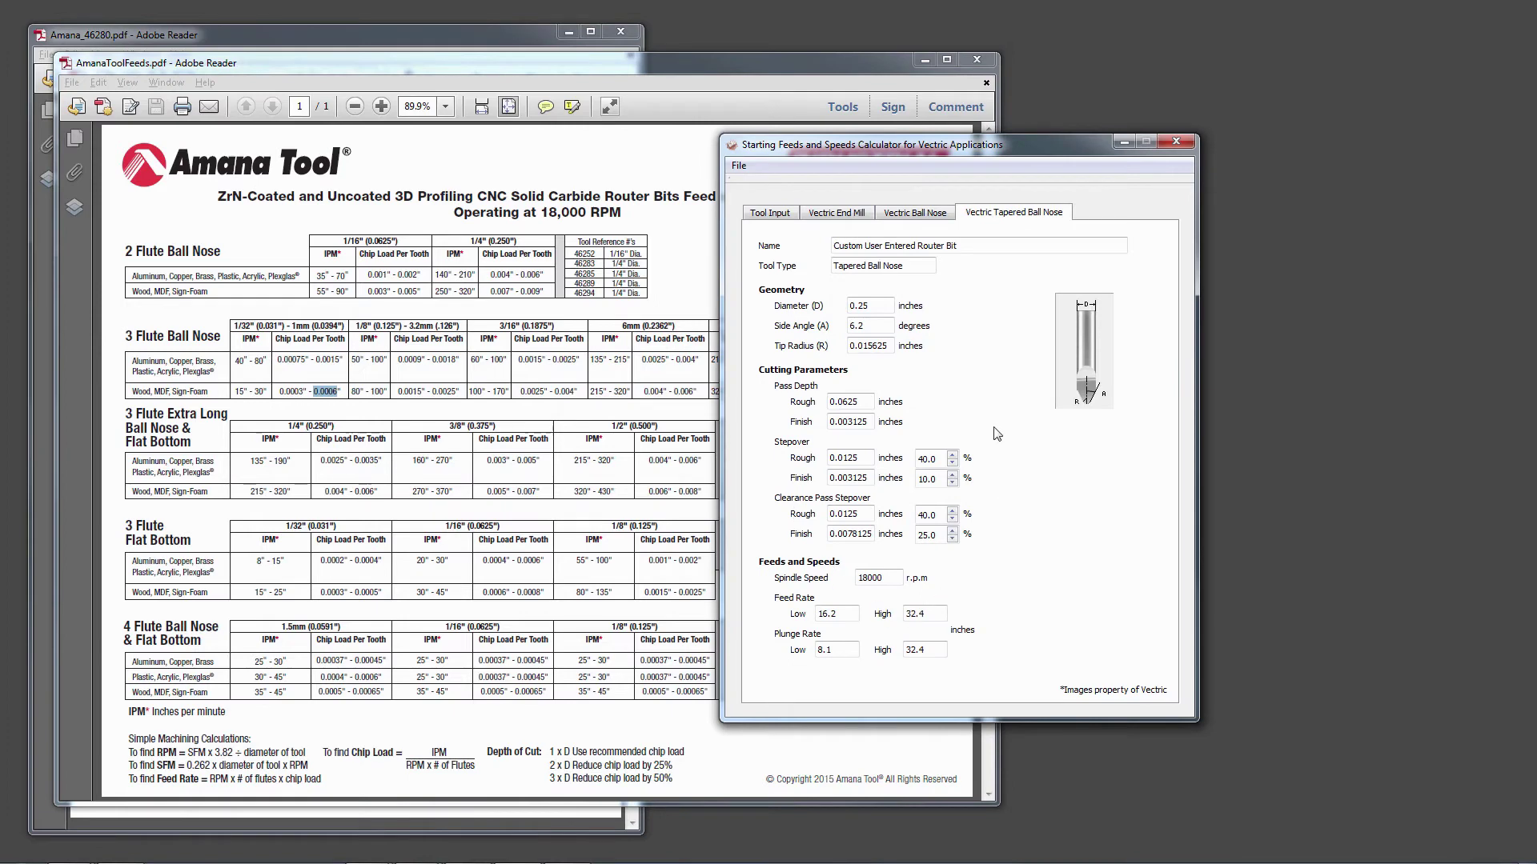
{"action": "left_click", "coordinate": [771, 212]}
{"action": "left_click", "coordinate": [1010, 215]}
{"action": "left_click", "coordinate": [455, 192]}
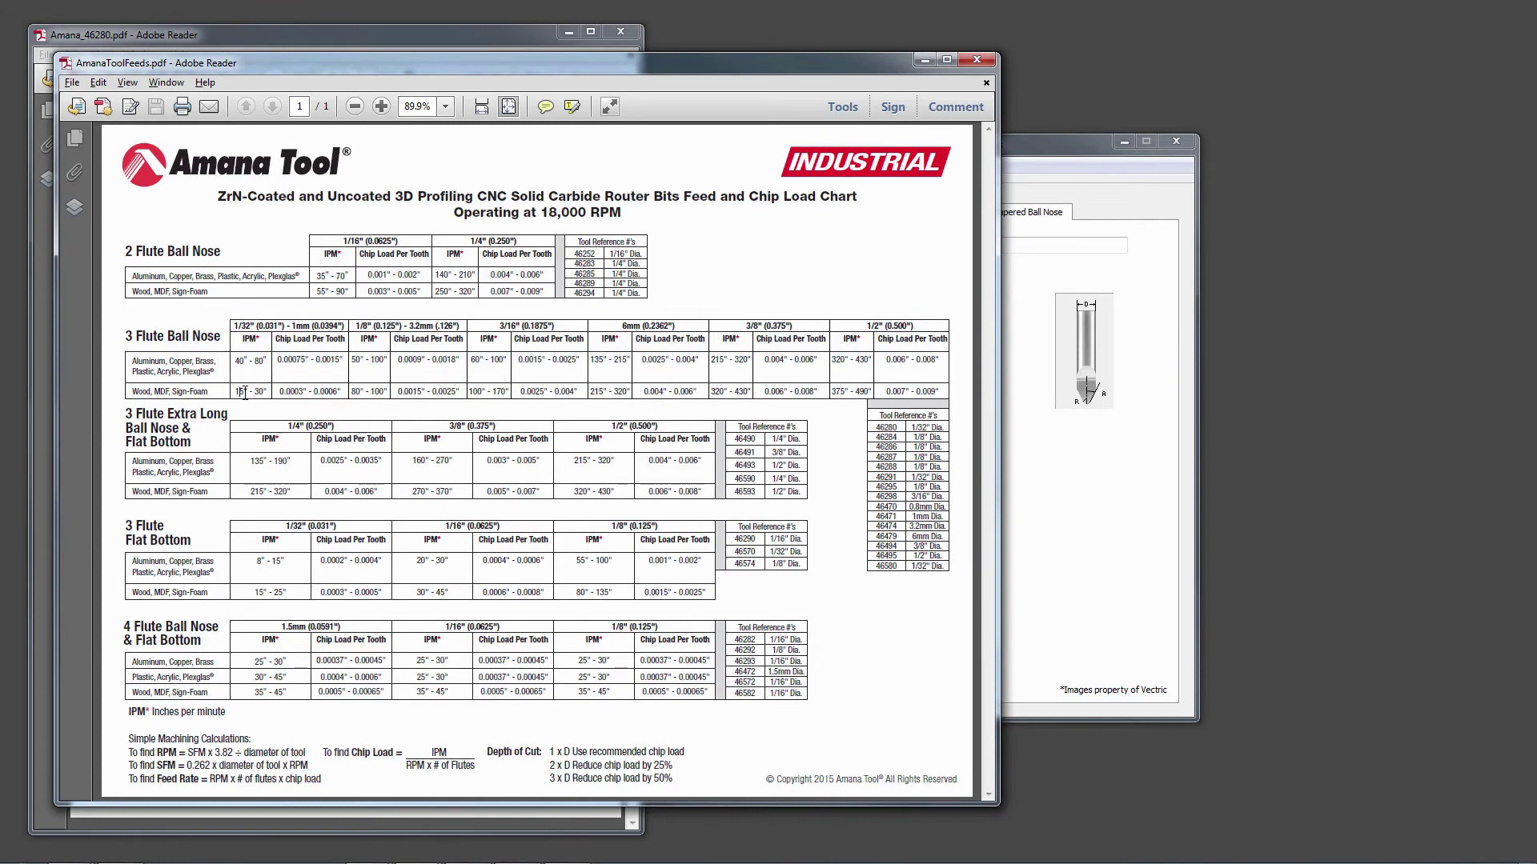
{"action": "left_click_drag", "start_coordinate": [244, 392], "coordinate": [265, 393]}
Highlight the 32.4 high feed rate, recheck Tool Input, and move the calculator left.
{"action": "left_click", "coordinate": [1013, 590]}
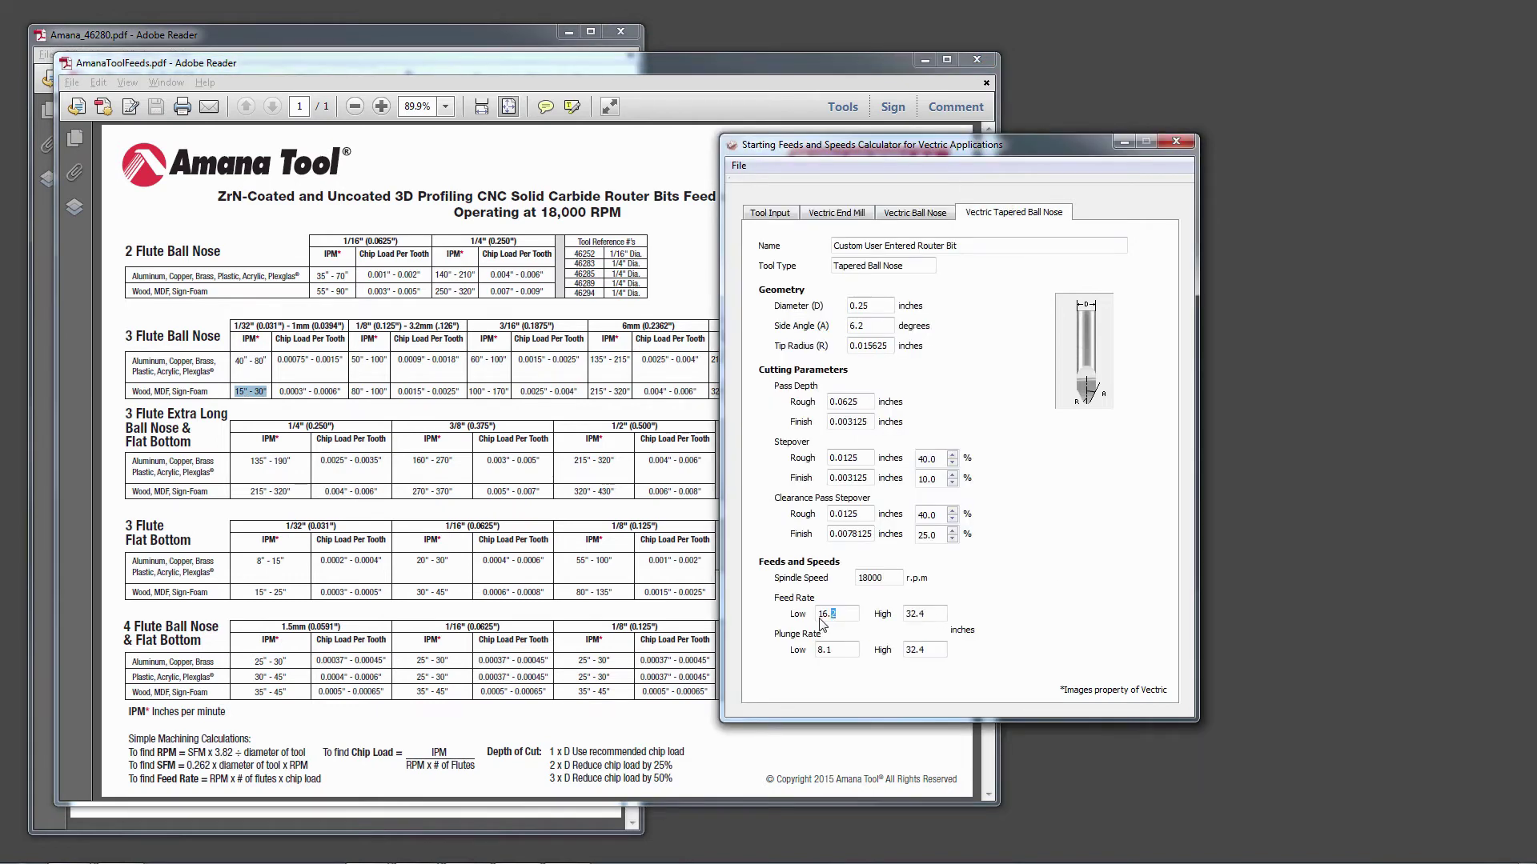
{"action": "left_click_drag", "start_coordinate": [921, 618], "coordinate": [905, 618]}
{"action": "left_click", "coordinate": [758, 219]}
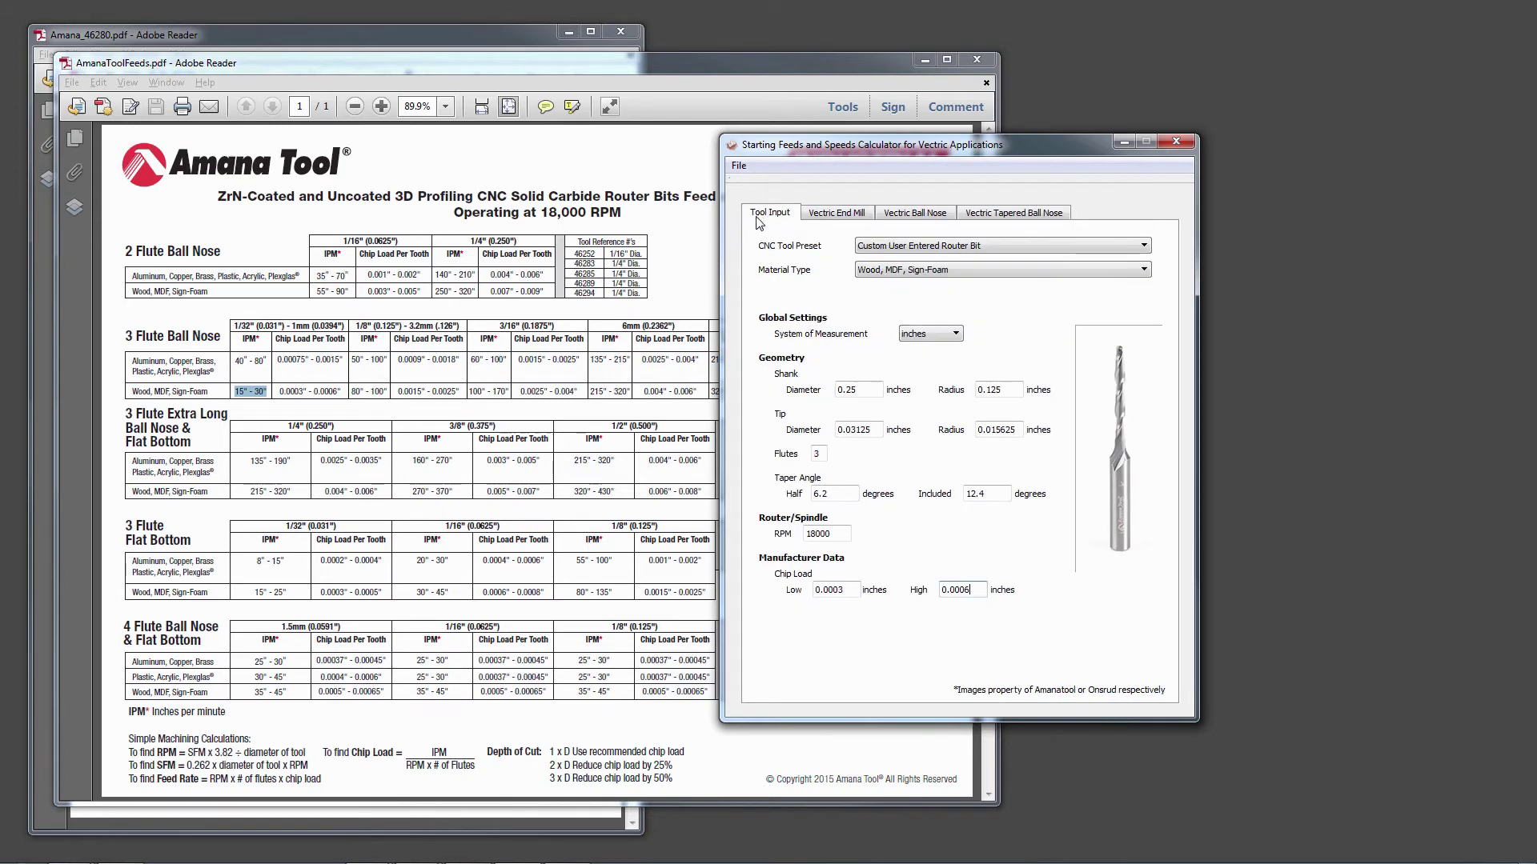
{"action": "left_click", "coordinate": [1001, 213]}
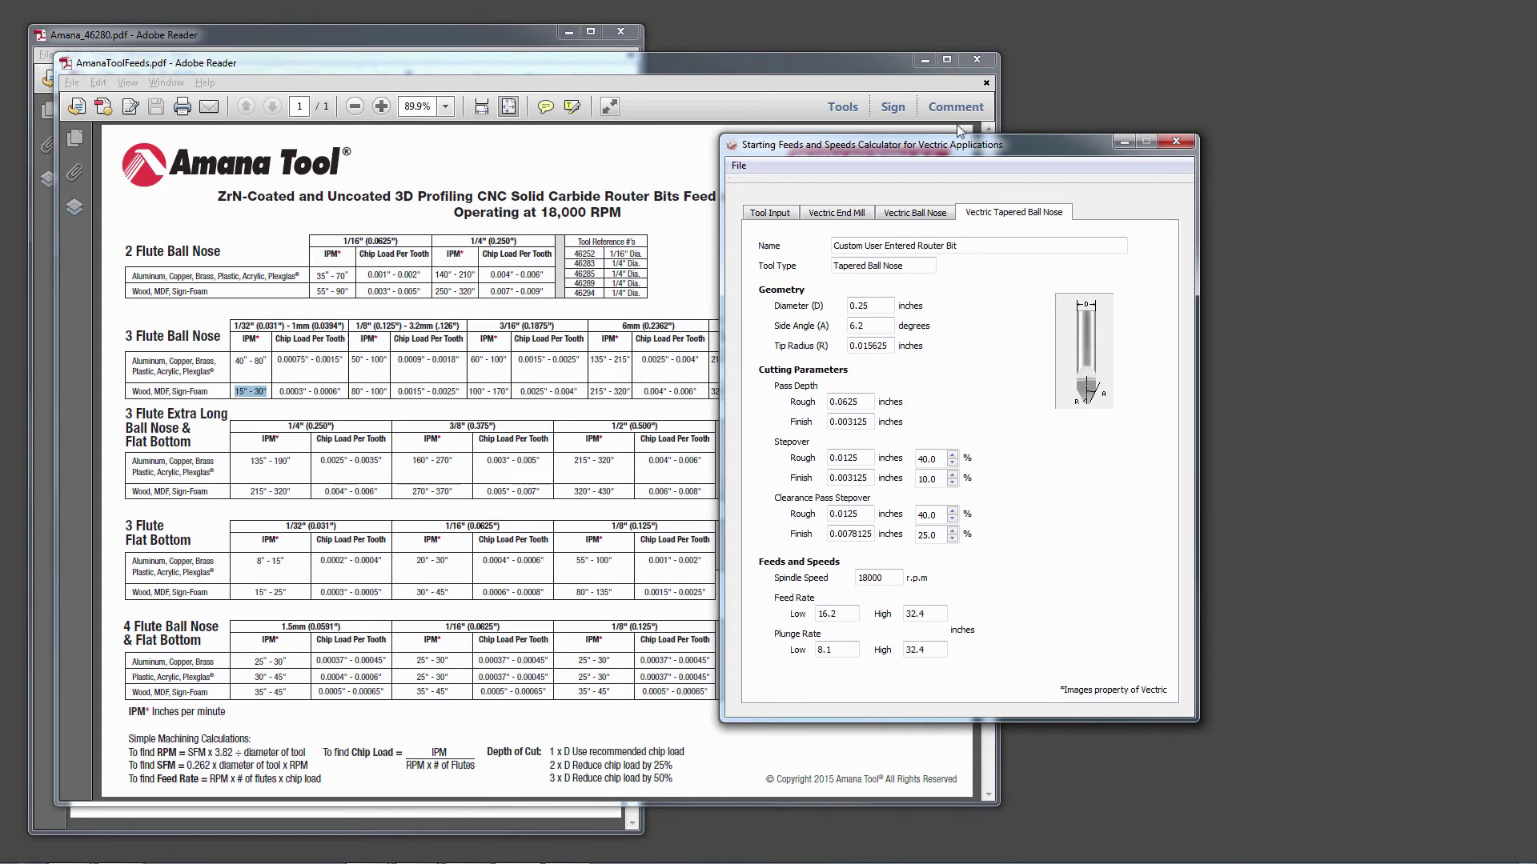
{"action": "left_click_drag", "start_coordinate": [917, 147], "coordinate": [436, 170]}
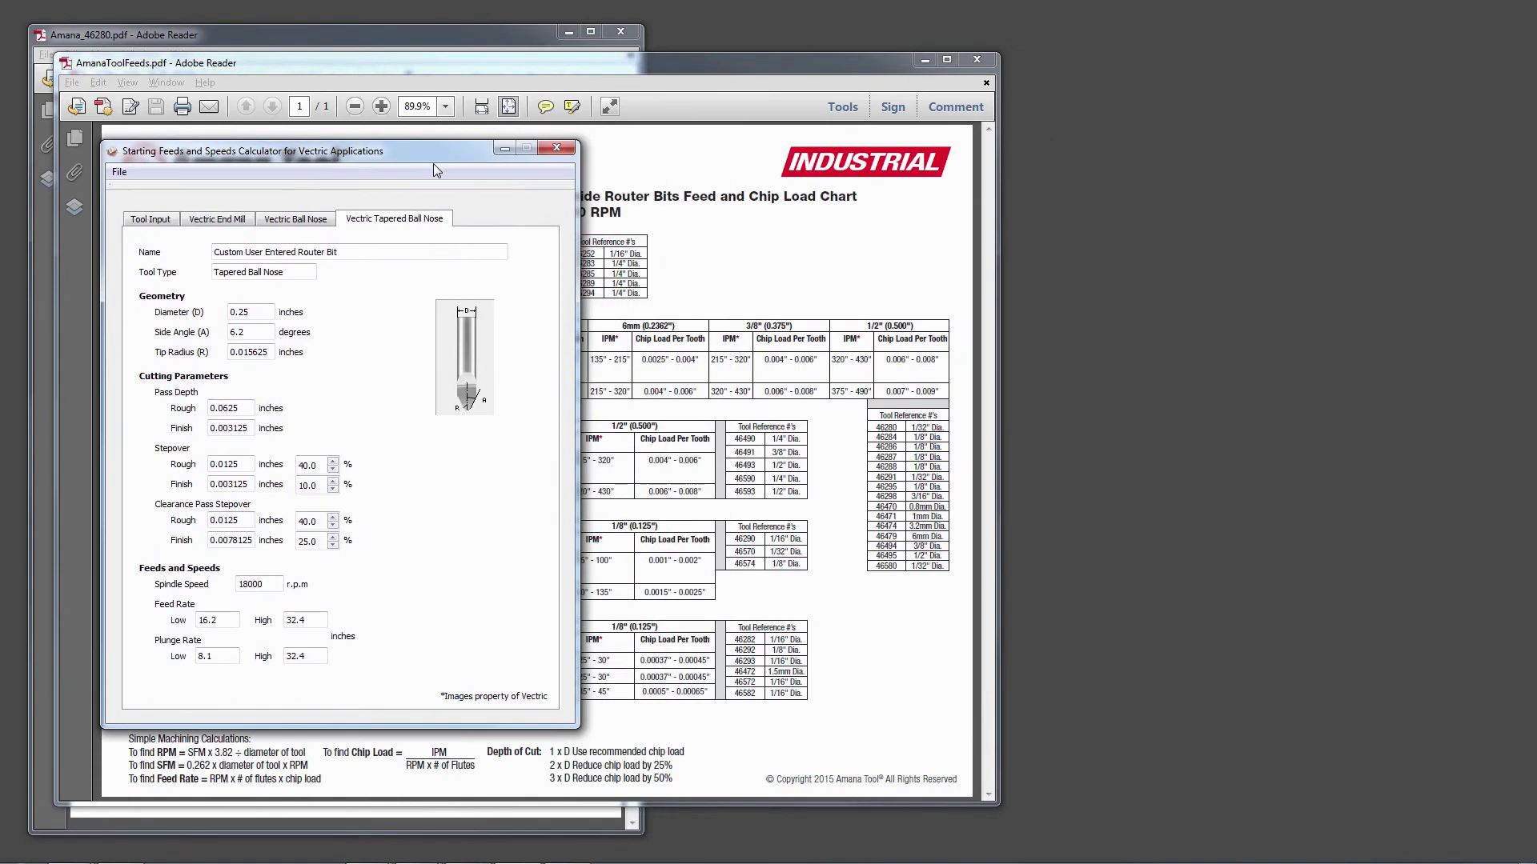
Compare VCarve's NewBit tool database entry with the calculator, cancel it, and move both windows aside.
{"action": "key", "text": "alt+Tab"}
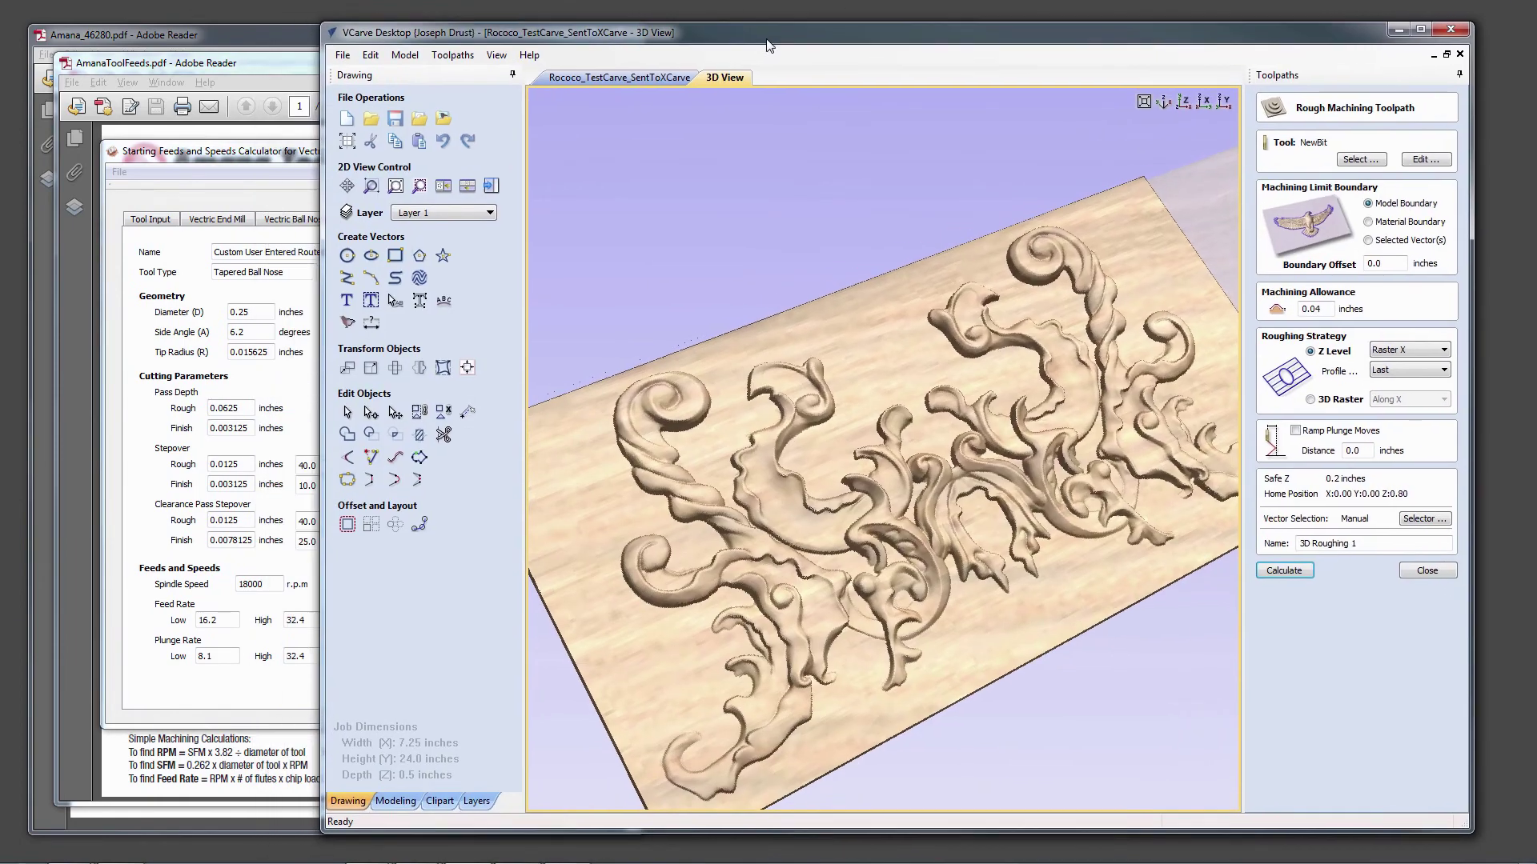
{"action": "left_click", "coordinate": [1367, 160]}
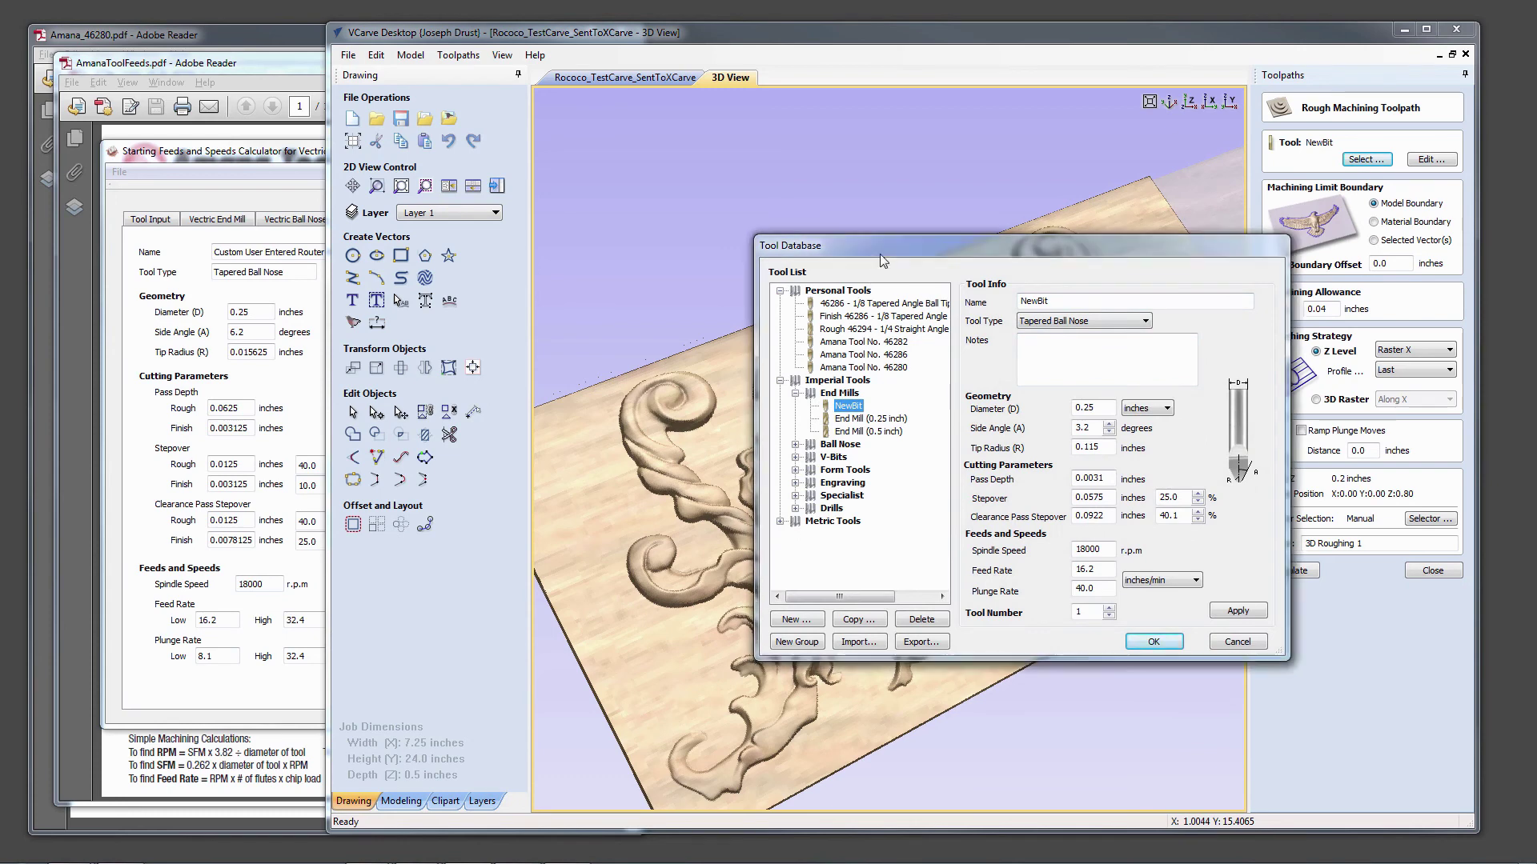
{"action": "left_click_drag", "start_coordinate": [973, 245], "coordinate": [875, 212]}
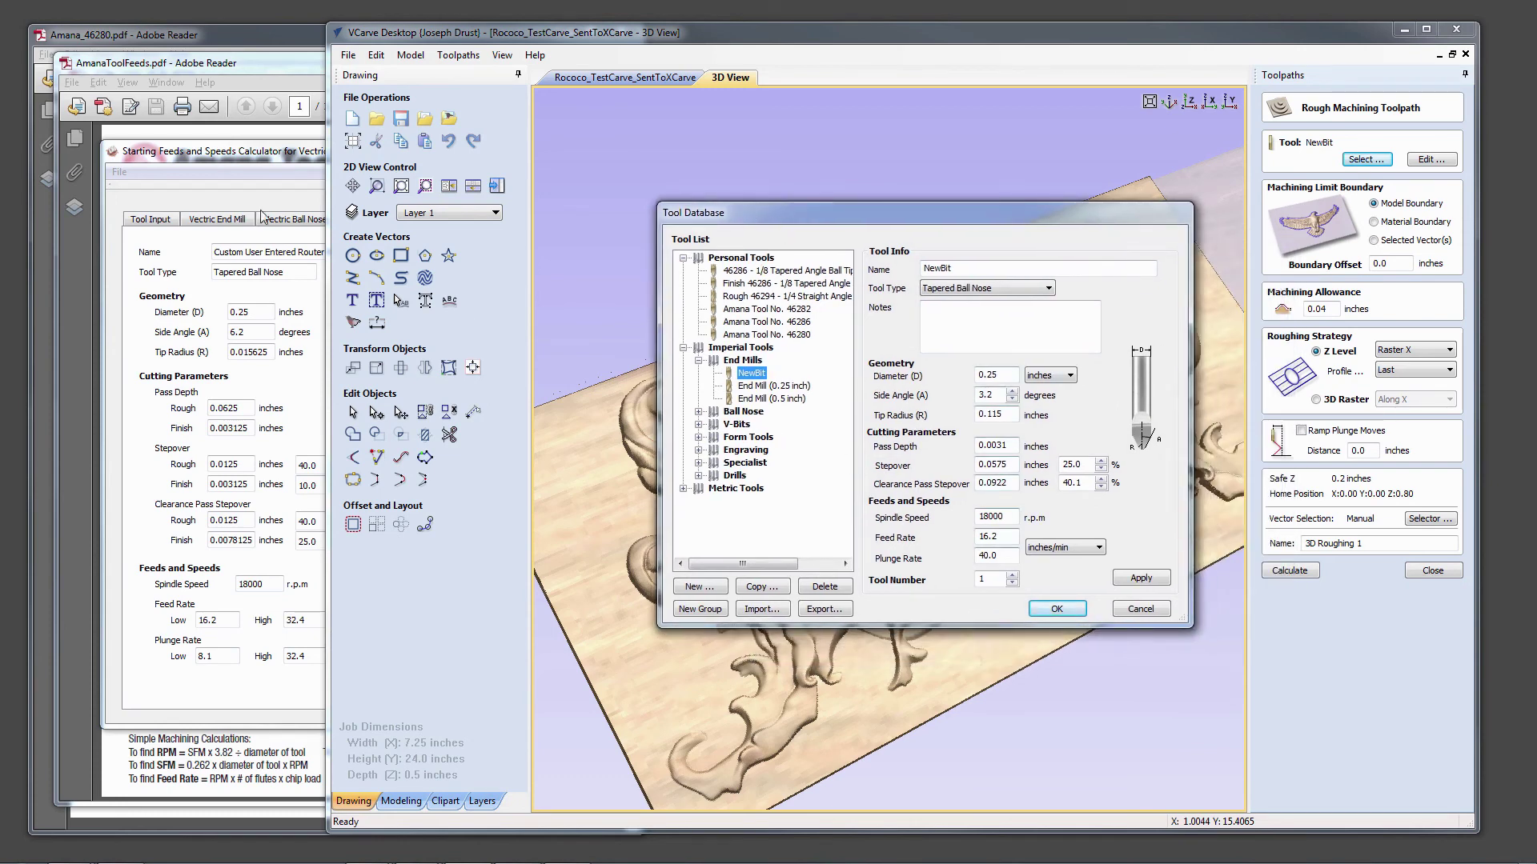
{"action": "left_click", "coordinate": [232, 154]}
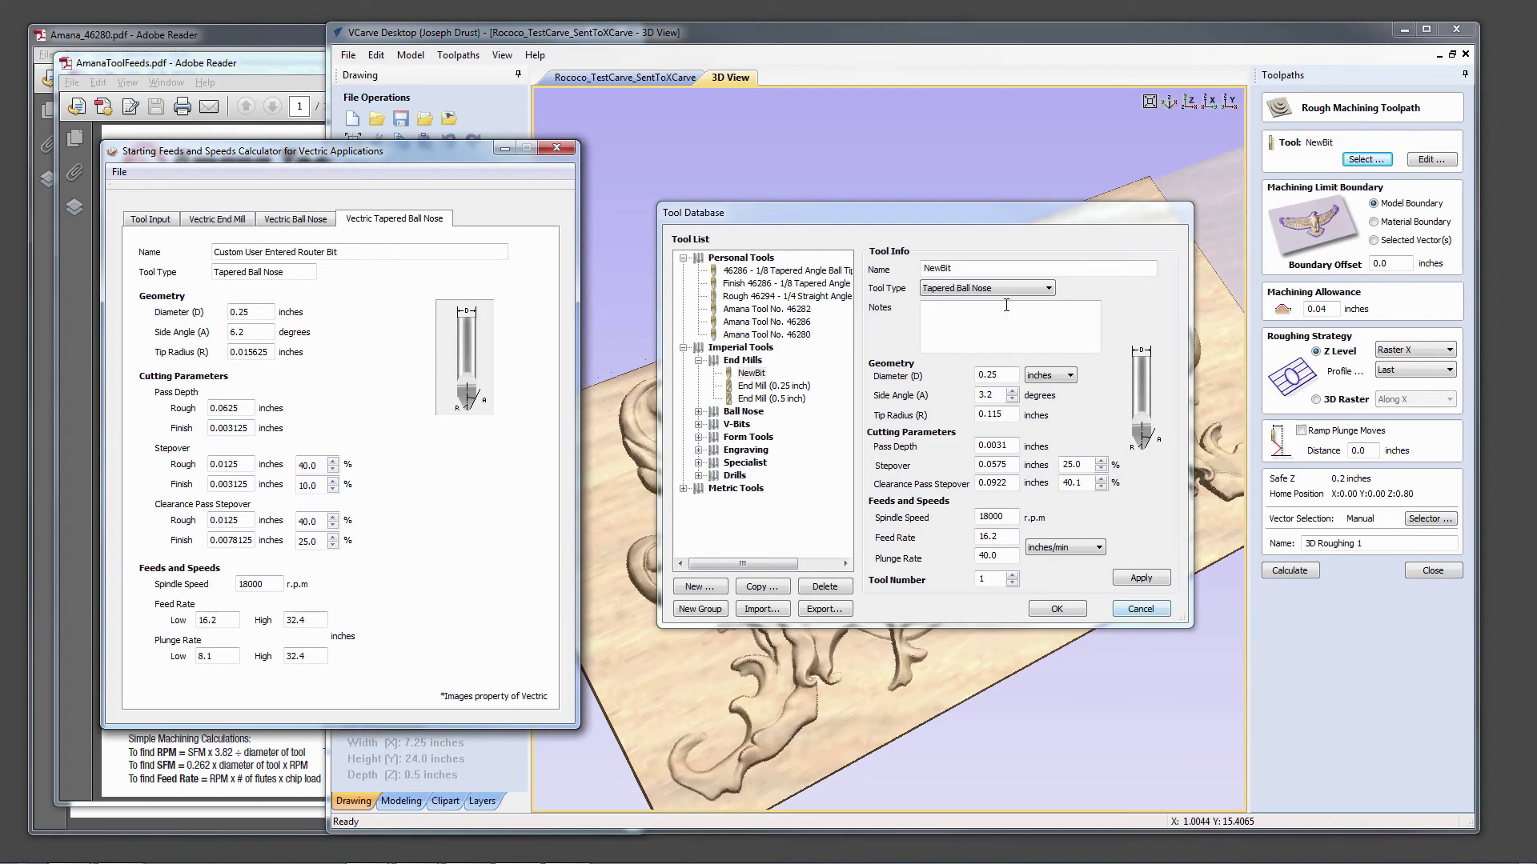
{"action": "left_click", "coordinate": [1158, 610]}
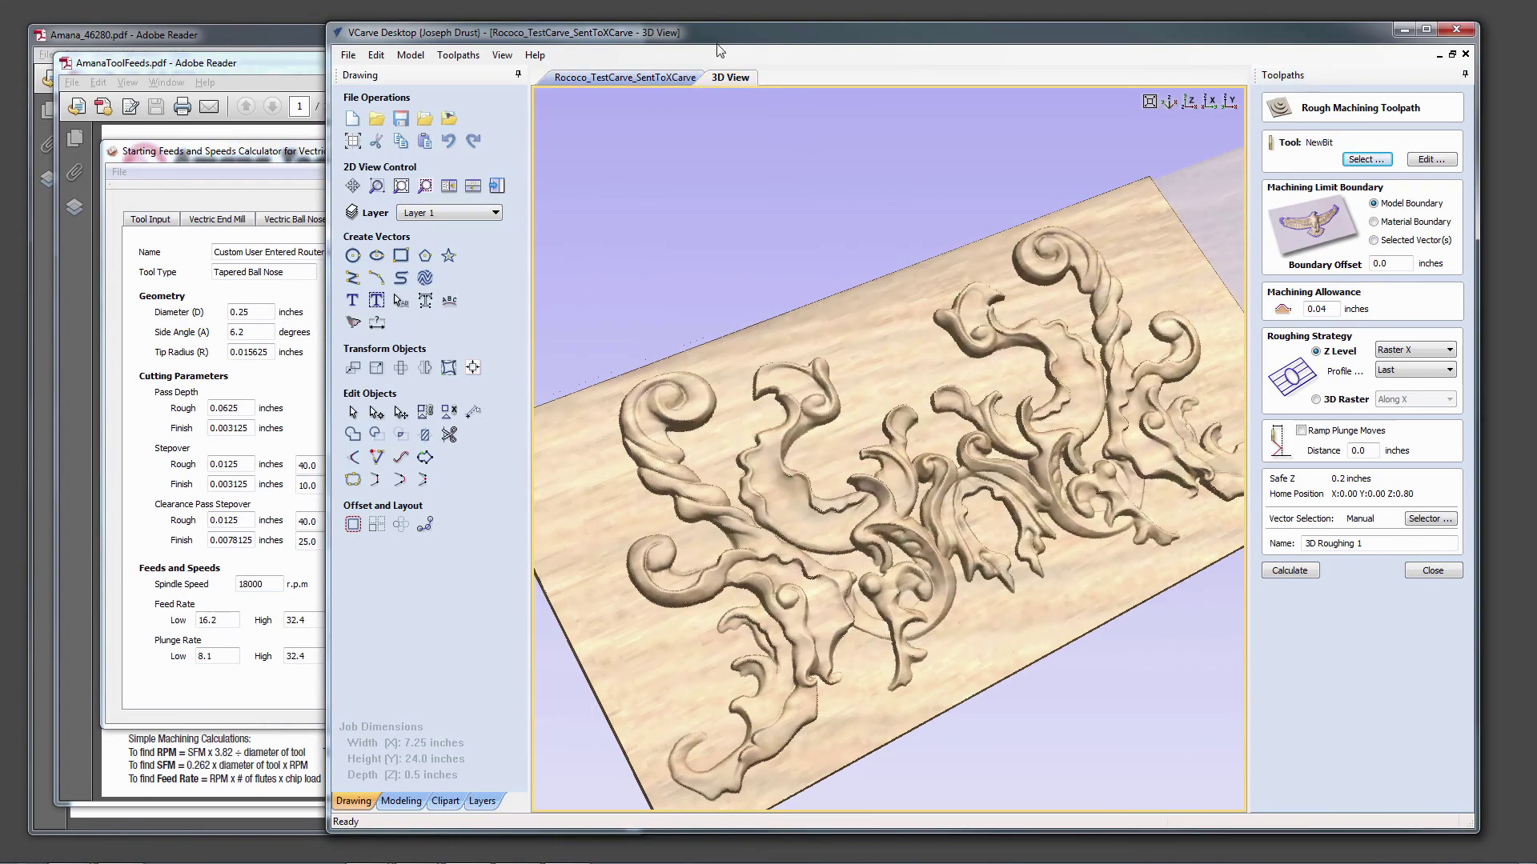
{"action": "left_click_drag", "start_coordinate": [453, 36], "coordinate": [1536, 40]}
{"action": "left_click_drag", "start_coordinate": [449, 151], "coordinate": [1149, 141]}
Choose the Amana 46280 1/32 Tapered Angle Ball Tip tool preset.
{"action": "left_click", "coordinate": [850, 210]}
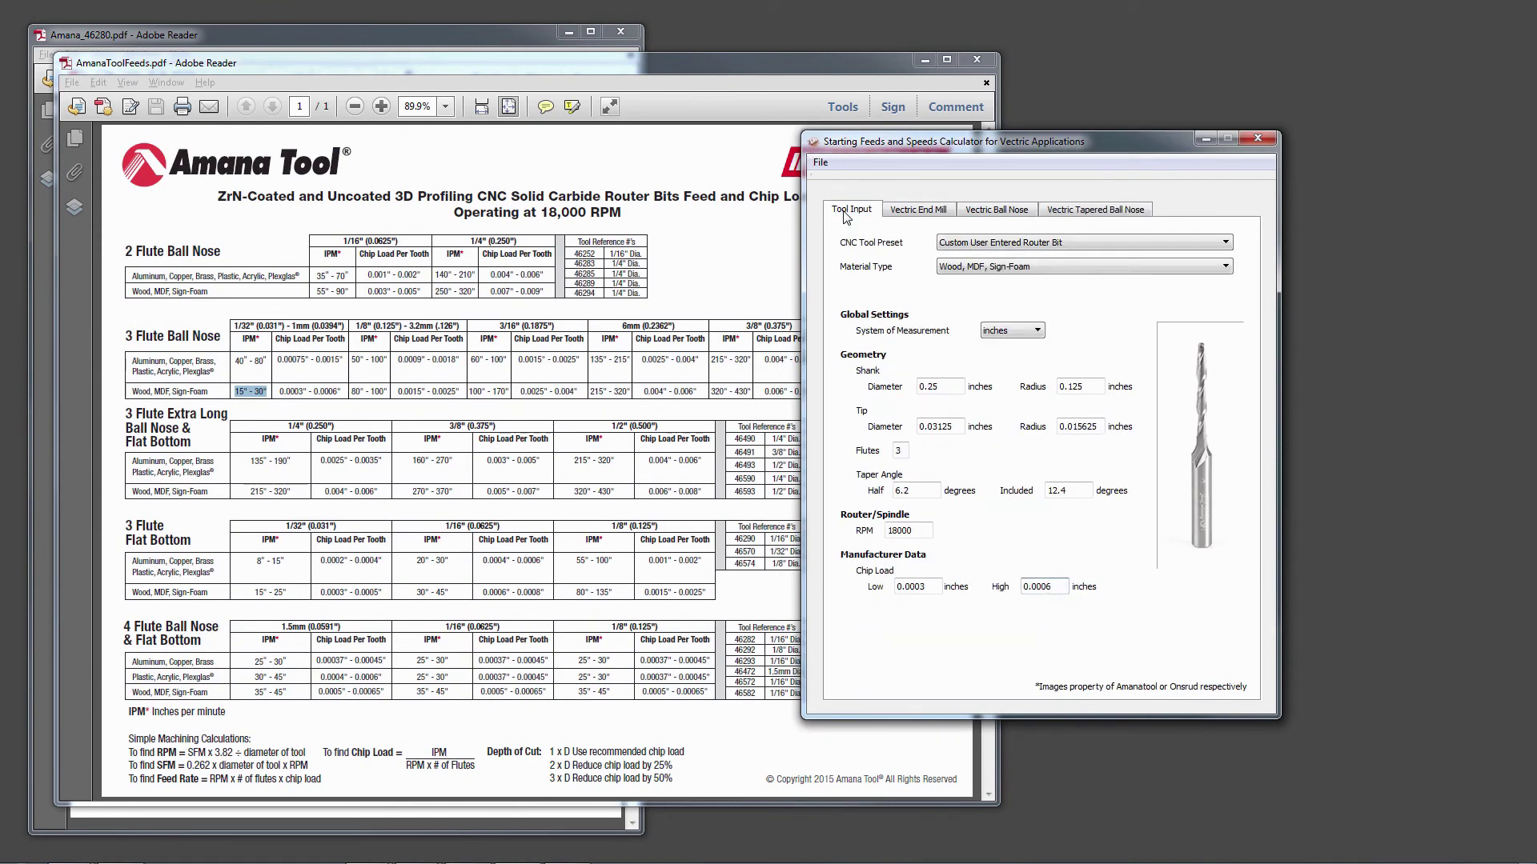
{"action": "left_click", "coordinate": [1002, 245]}
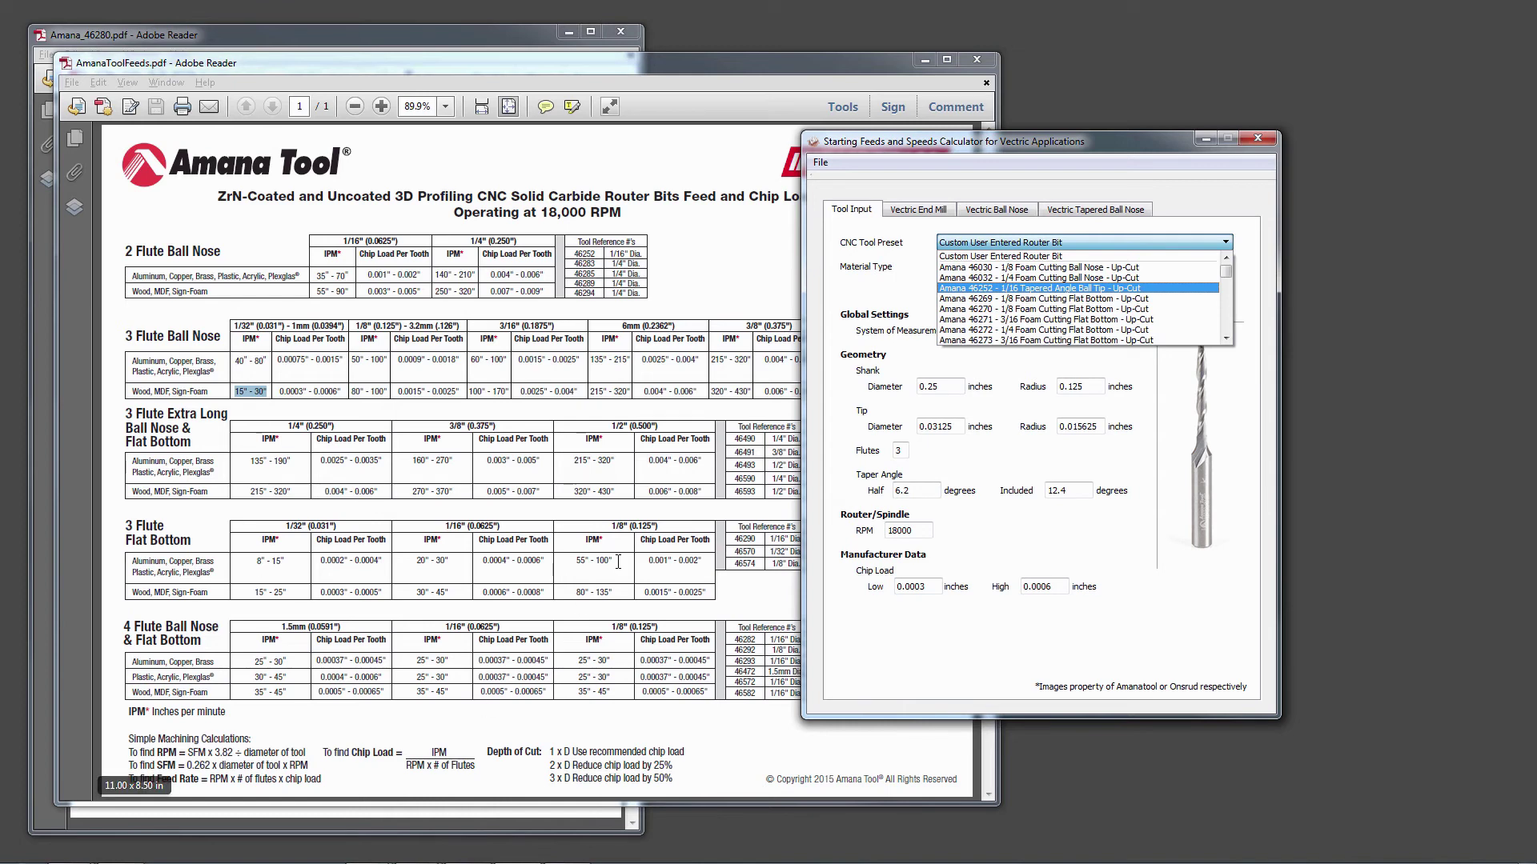
{"action": "scroll", "coordinate": [1010, 315], "scroll_direction": "down", "scroll_amount": 2}
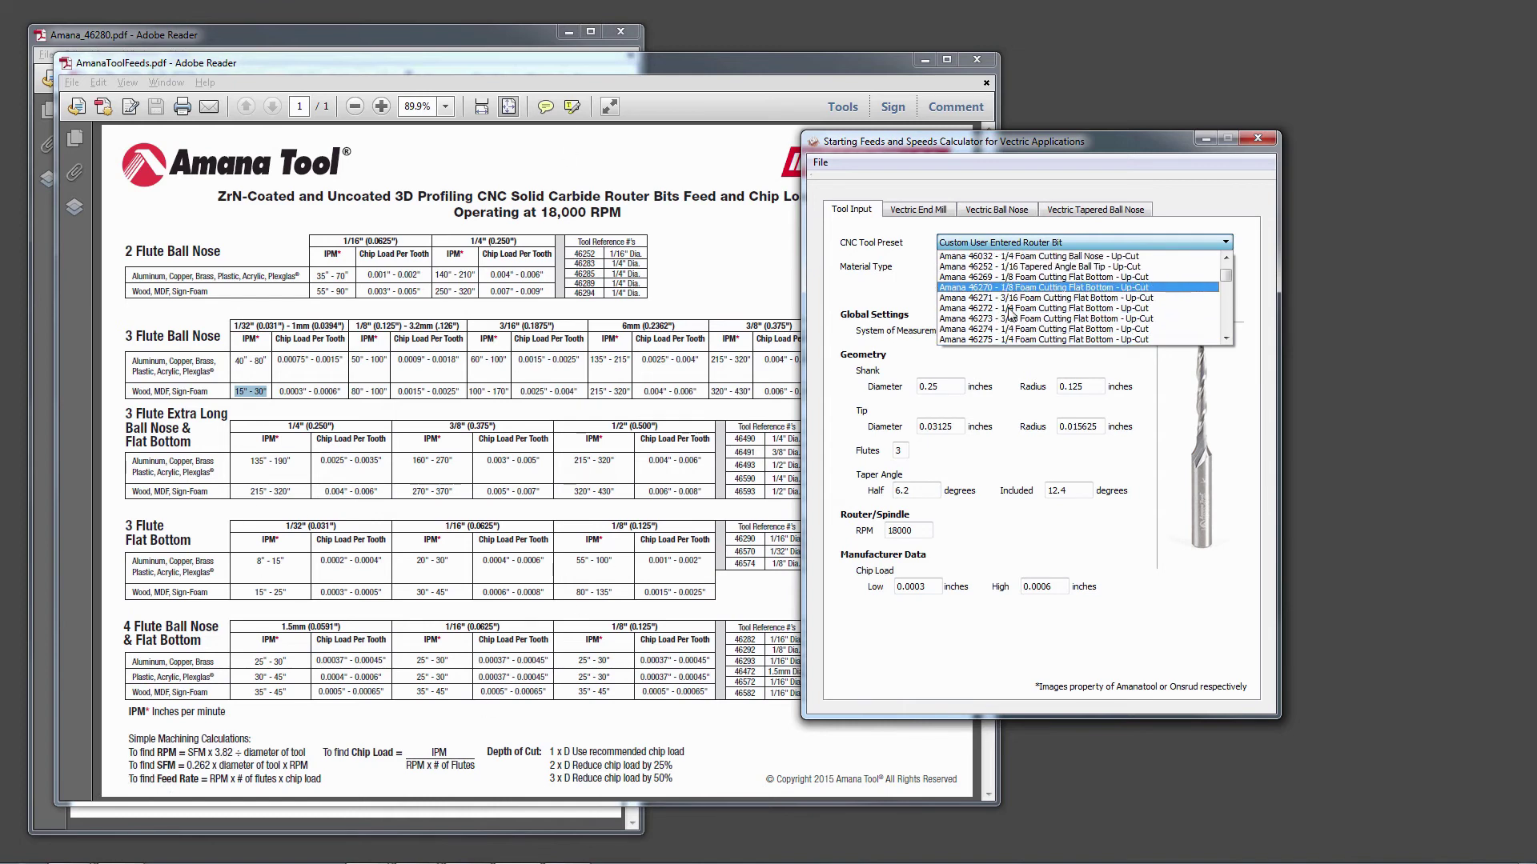
{"action": "scroll", "coordinate": [1008, 310], "scroll_direction": "down", "scroll_amount": 2}
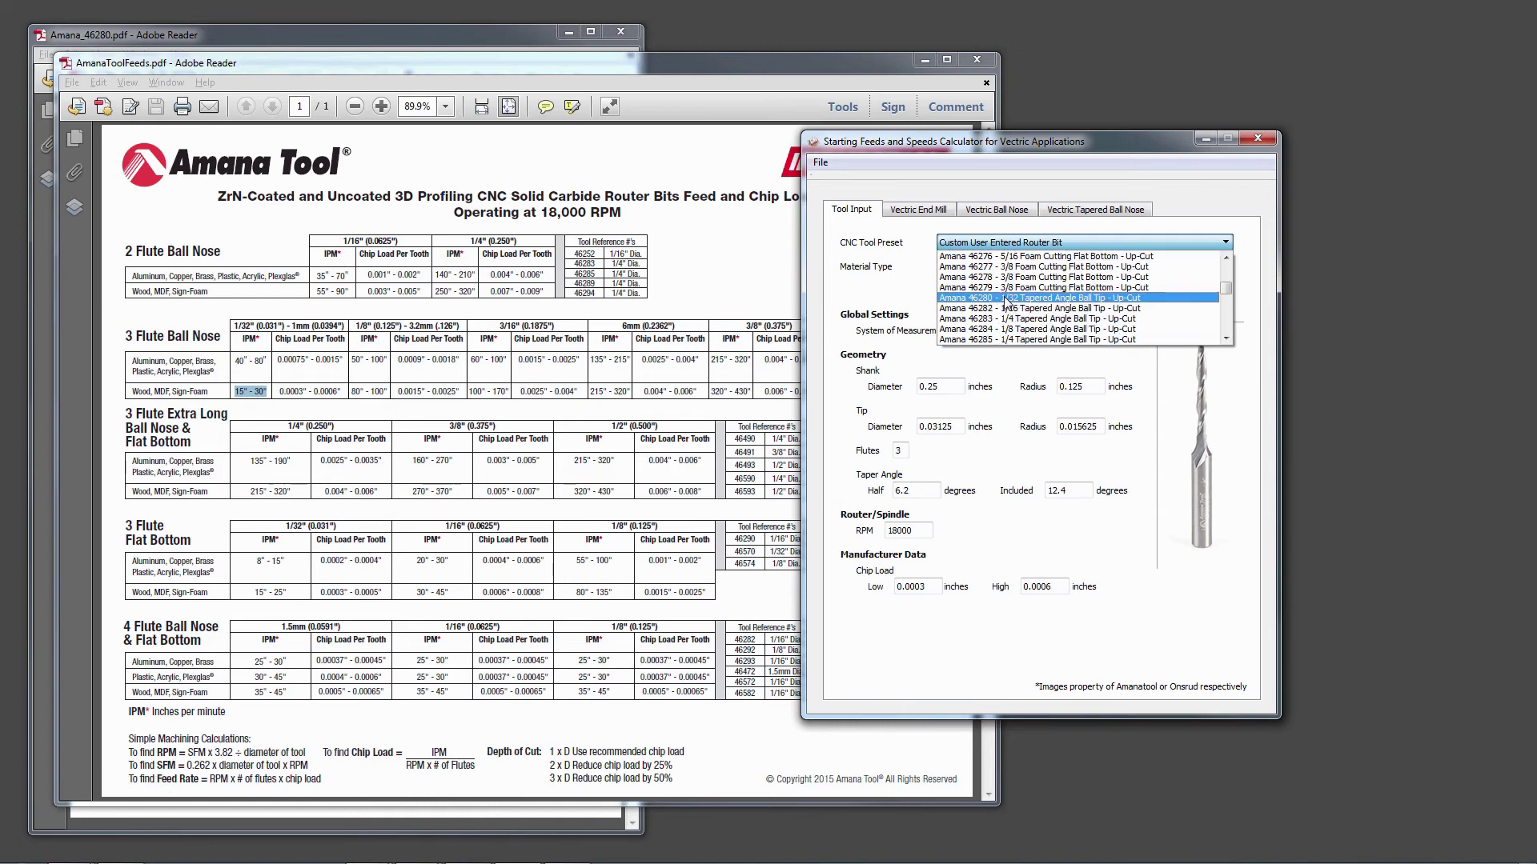
{"action": "left_click", "coordinate": [1007, 298]}
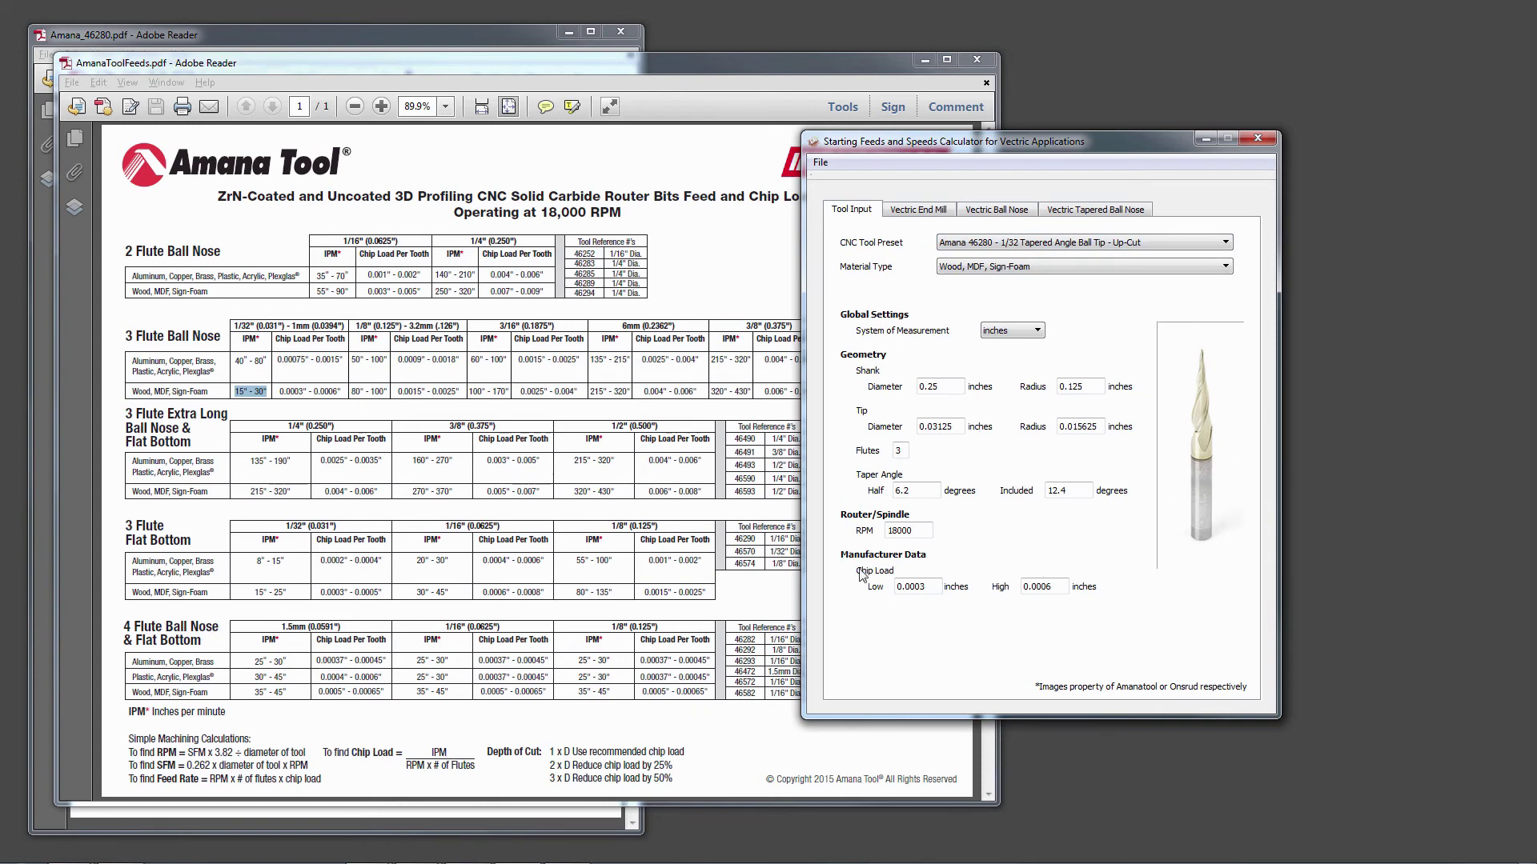
Set material to Aluminum, Copper, Brass, giving a 0.00075–0.0015 inch chip load.
{"action": "left_click", "coordinate": [1023, 268]}
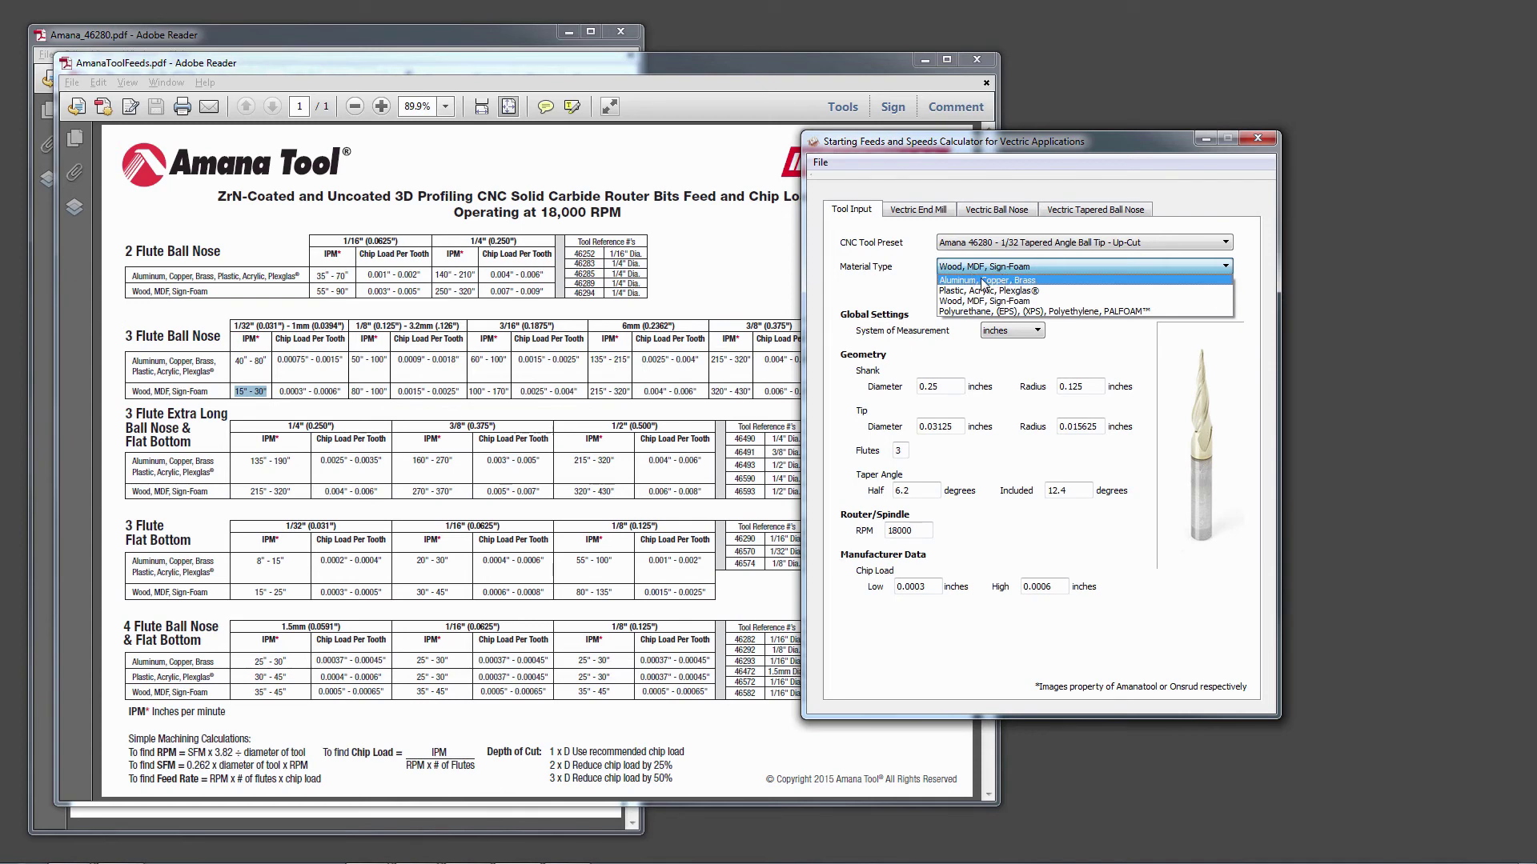
{"action": "left_click", "coordinate": [984, 281]}
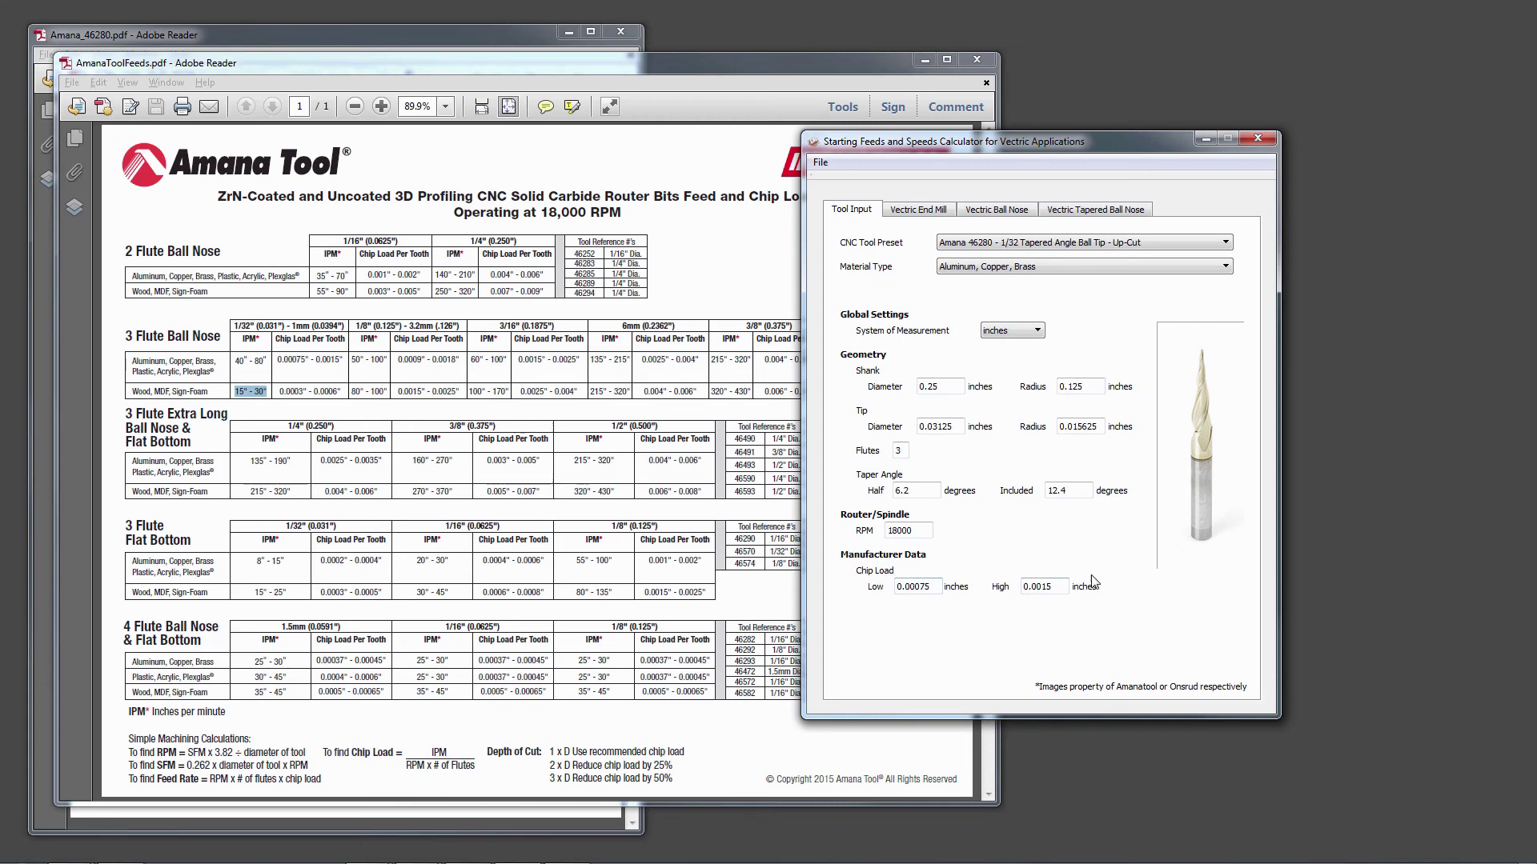
{"action": "left_click", "coordinate": [1002, 246]}
{"action": "scroll", "coordinate": [1013, 300], "scroll_direction": "down", "scroll_amount": 8}
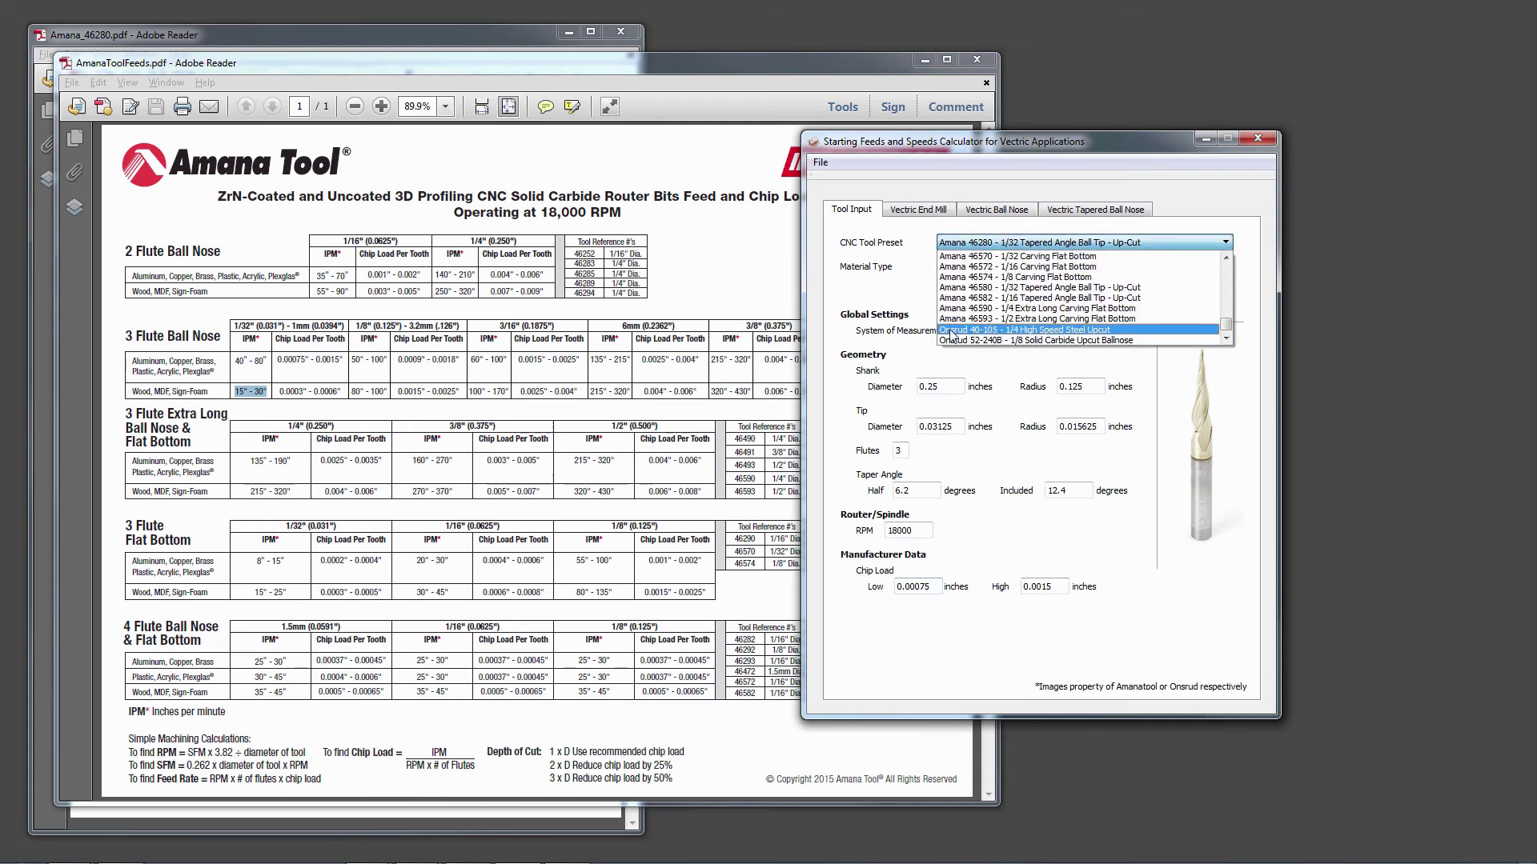
Pick the Onsrud 40-105 high speed steel preset and check its Vectric end mill feeds.
{"action": "left_click", "coordinate": [977, 330]}
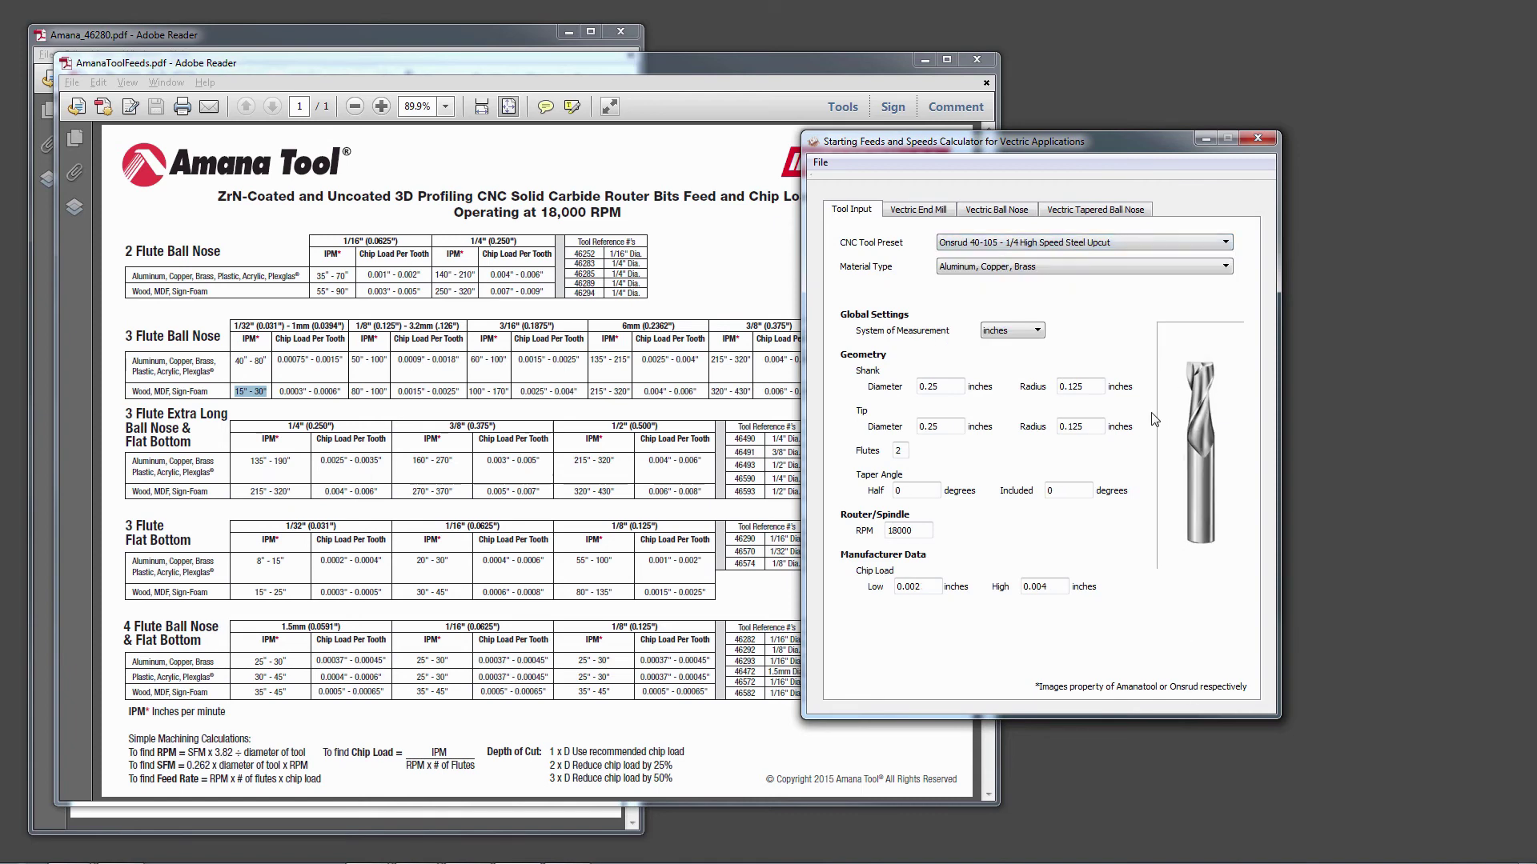
{"action": "left_click", "coordinate": [925, 212]}
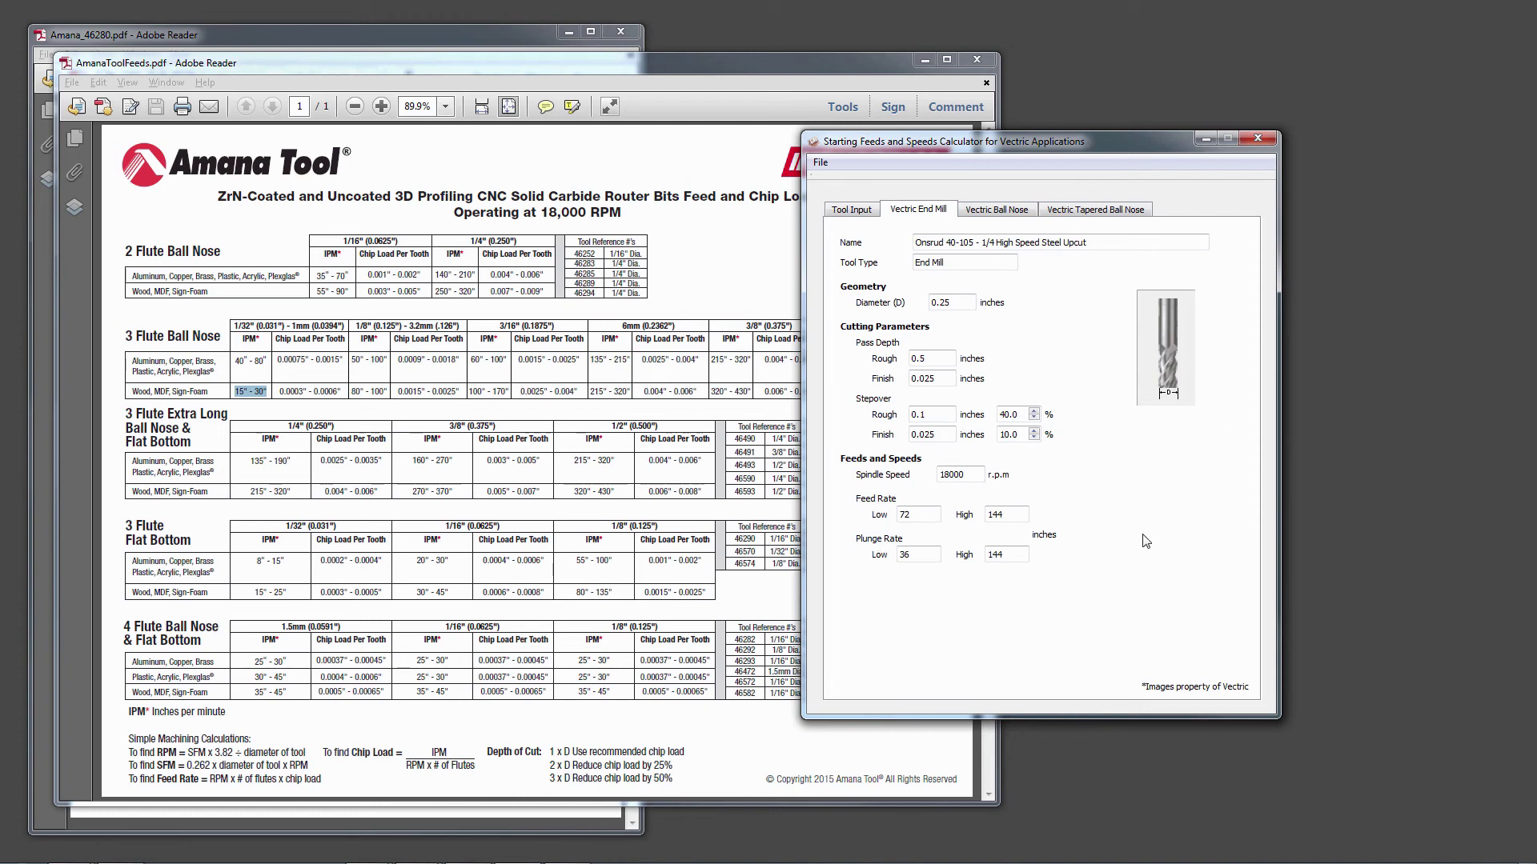
{"action": "left_click", "coordinate": [854, 209]}
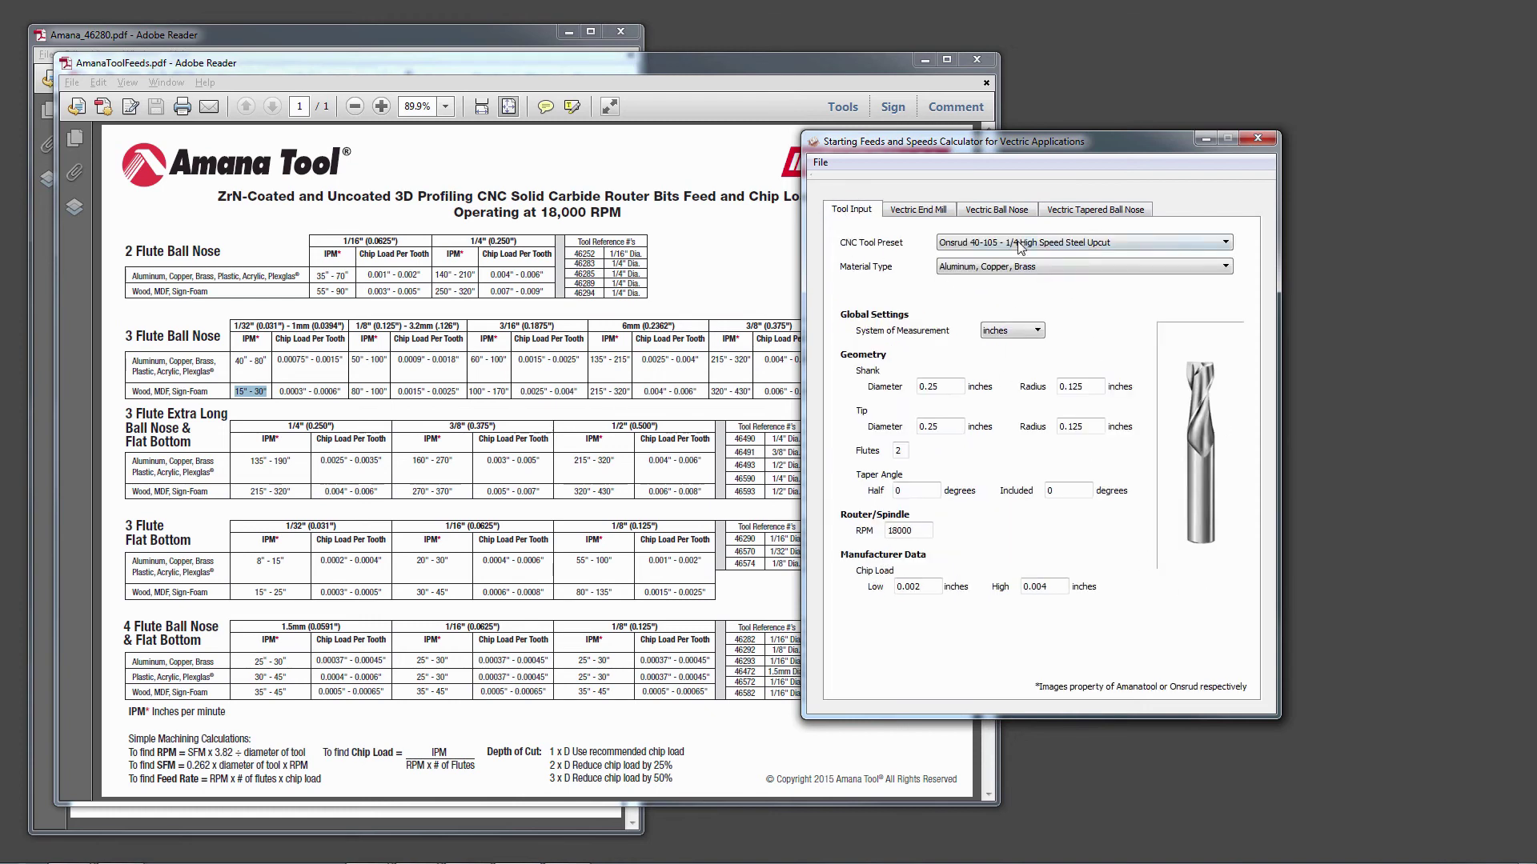
Load the Amana 46285 1/4 Tapered Angle Ball Tip preset and show its Vectric ball nose feeds.
{"action": "left_click", "coordinate": [1018, 242]}
{"action": "scroll", "coordinate": [1010, 332], "scroll_direction": "up", "scroll_amount": 2}
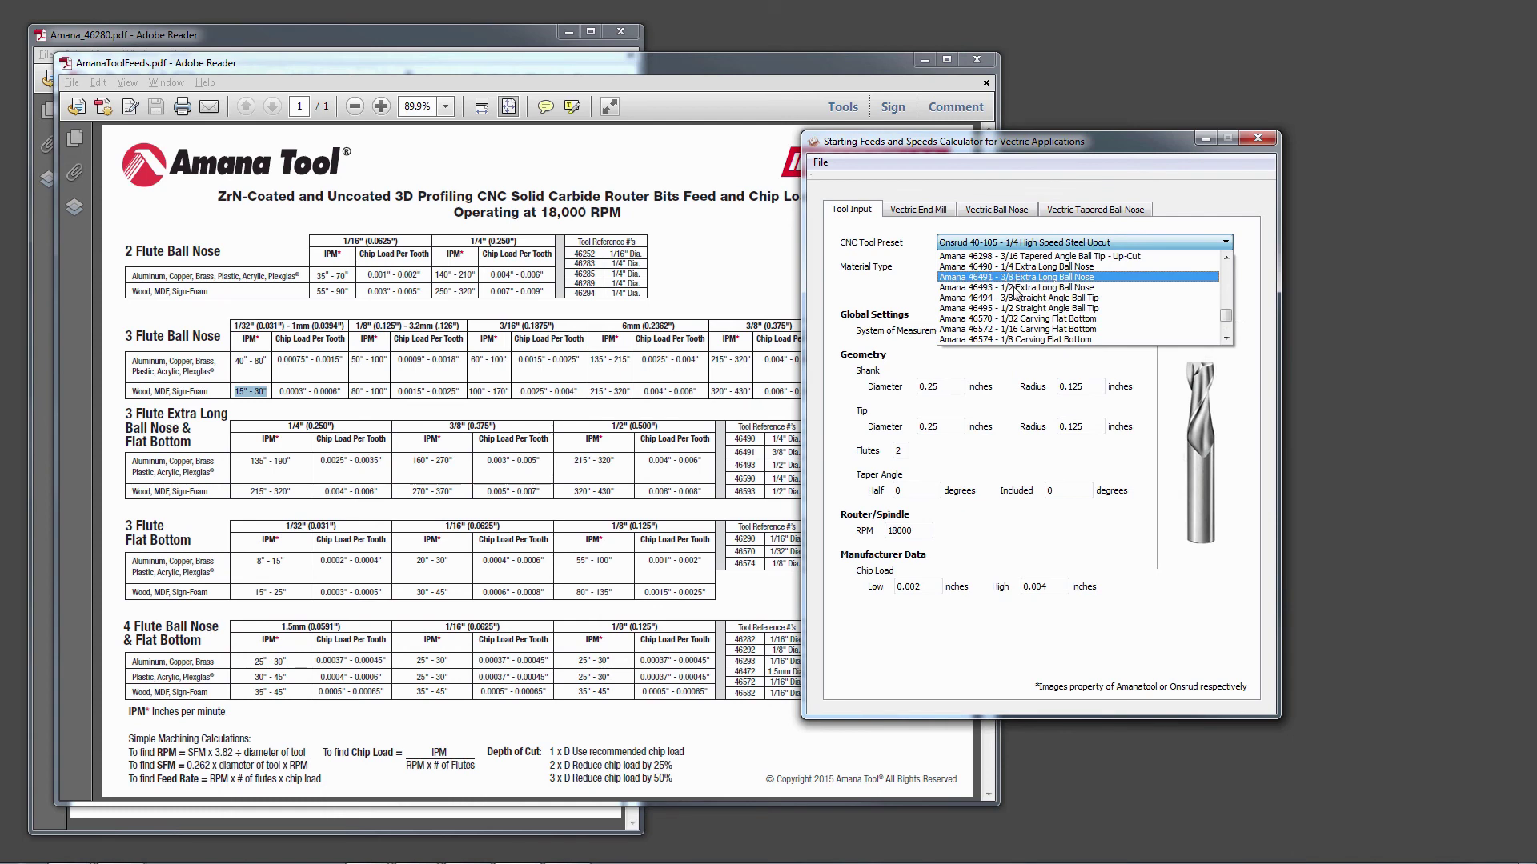
{"action": "scroll", "coordinate": [1012, 312], "scroll_direction": "up", "scroll_amount": 2}
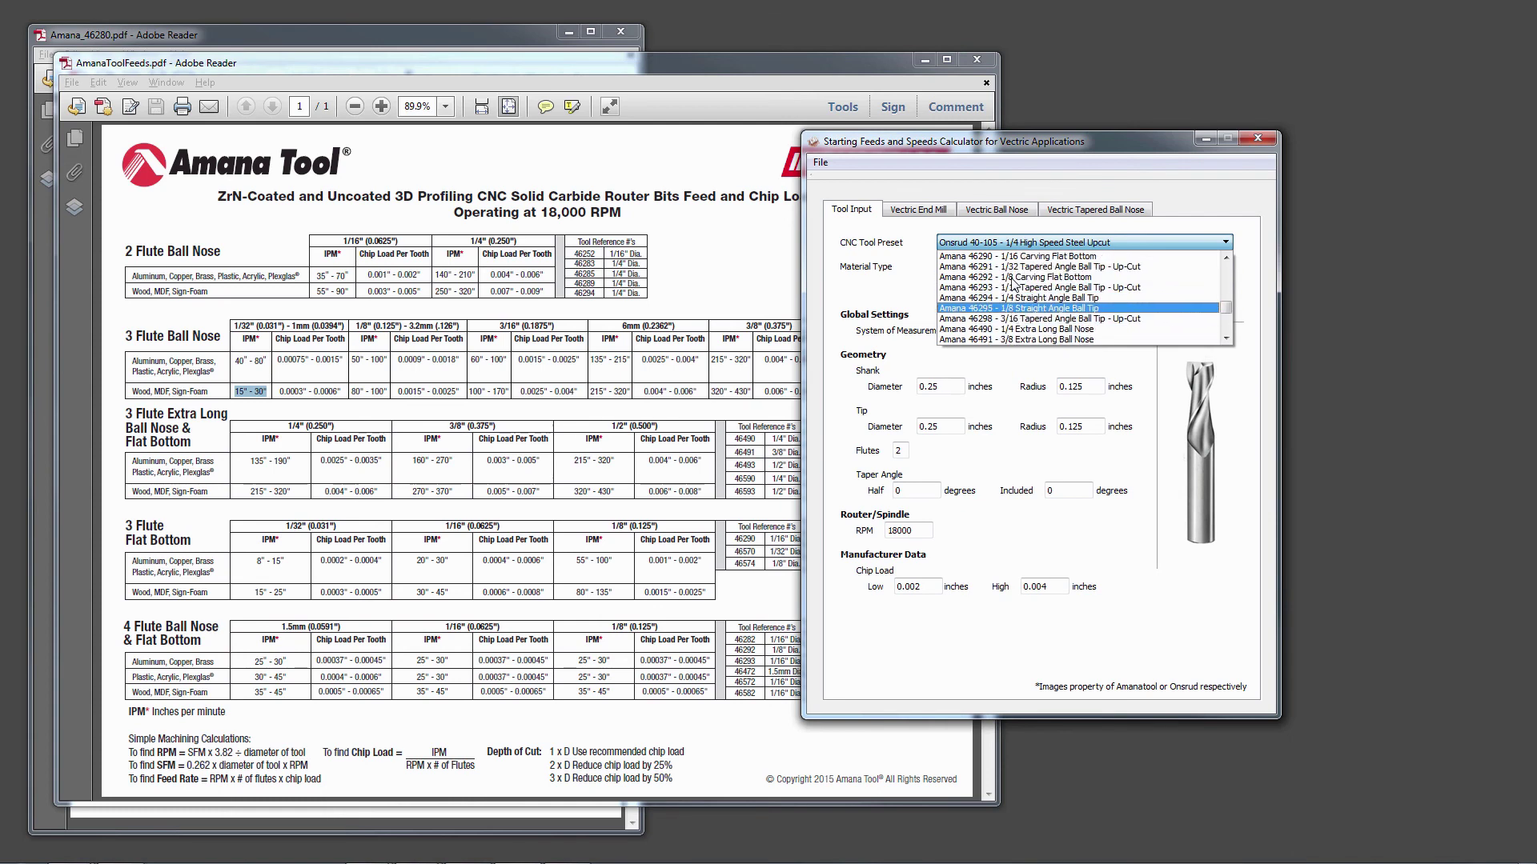
{"action": "scroll", "coordinate": [1014, 290], "scroll_direction": "up", "scroll_amount": 1}
{"action": "left_click", "coordinate": [1013, 292]}
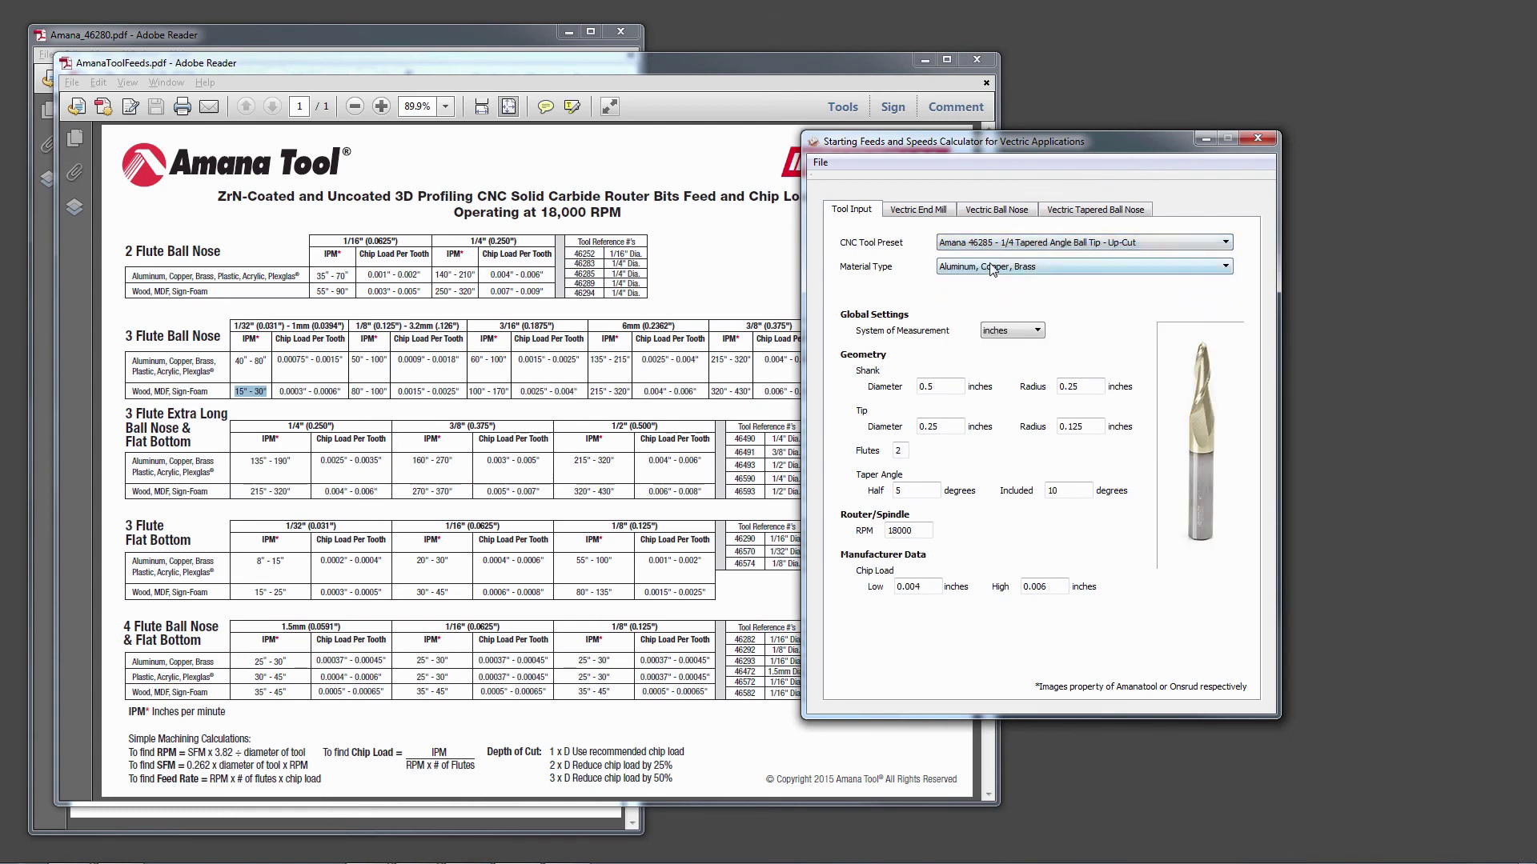
{"action": "left_click", "coordinate": [995, 210]}
Highlight the ball nose feed rates, low 144 and high 216.
{"action": "double_click", "coordinate": [905, 516]}
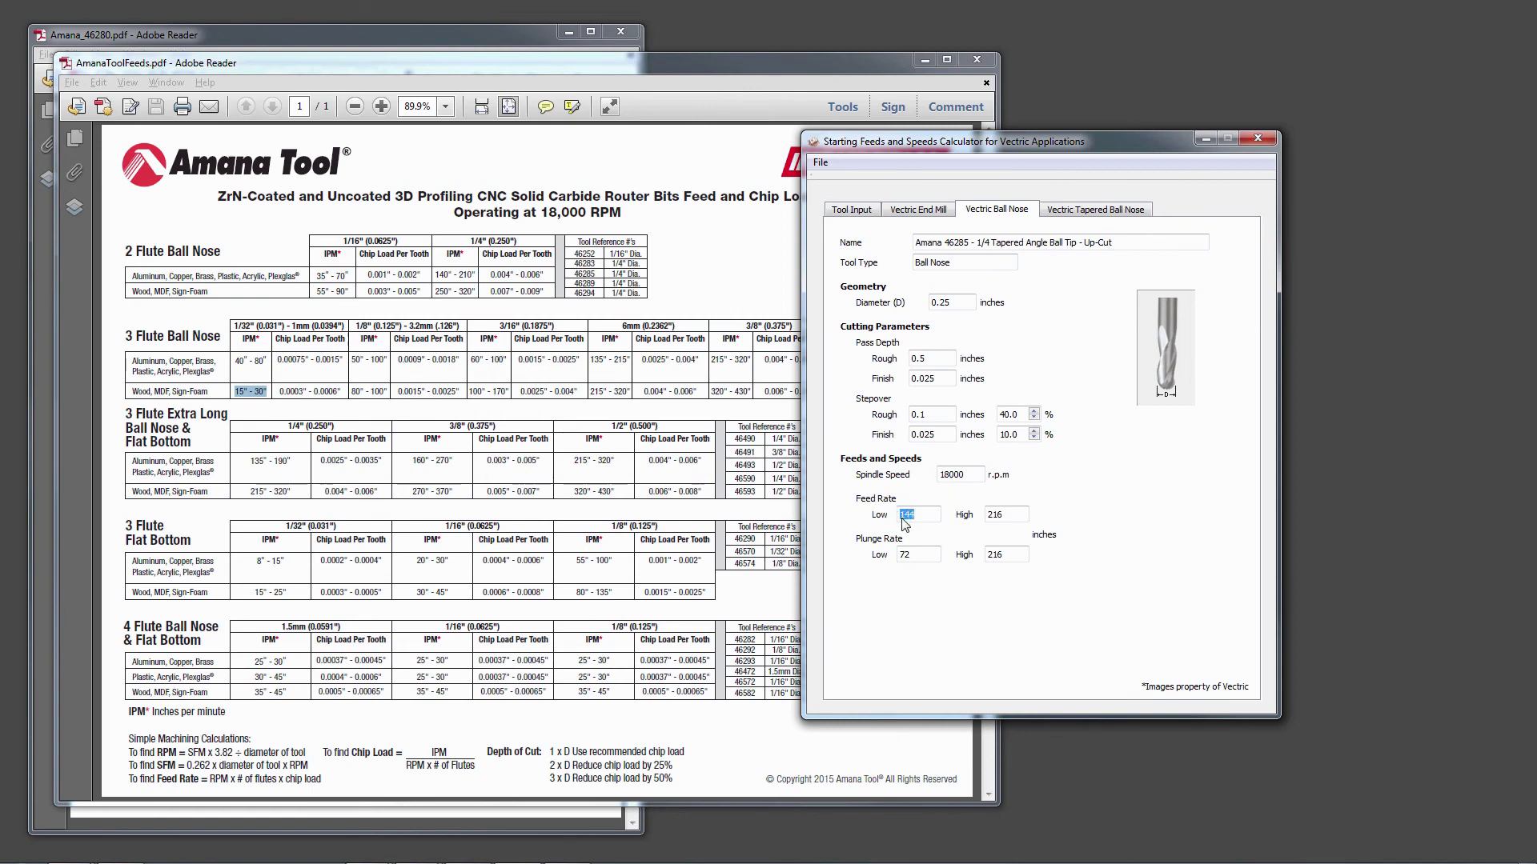
{"action": "left_click", "coordinate": [924, 518]}
{"action": "left_click_drag", "start_coordinate": [928, 516], "coordinate": [903, 516]}
{"action": "left_click", "coordinate": [928, 518]}
{"action": "left_click_drag", "start_coordinate": [1016, 521], "coordinate": [986, 524]}
{"action": "left_click_drag", "start_coordinate": [922, 522], "coordinate": [898, 522]}
{"action": "left_click", "coordinate": [1002, 516]}
Show the 46285 preset's tool inputs: 0.5-inch shank, 0.25 tip, 2 flutes, 10-degree taper.
{"action": "left_click", "coordinate": [853, 210]}
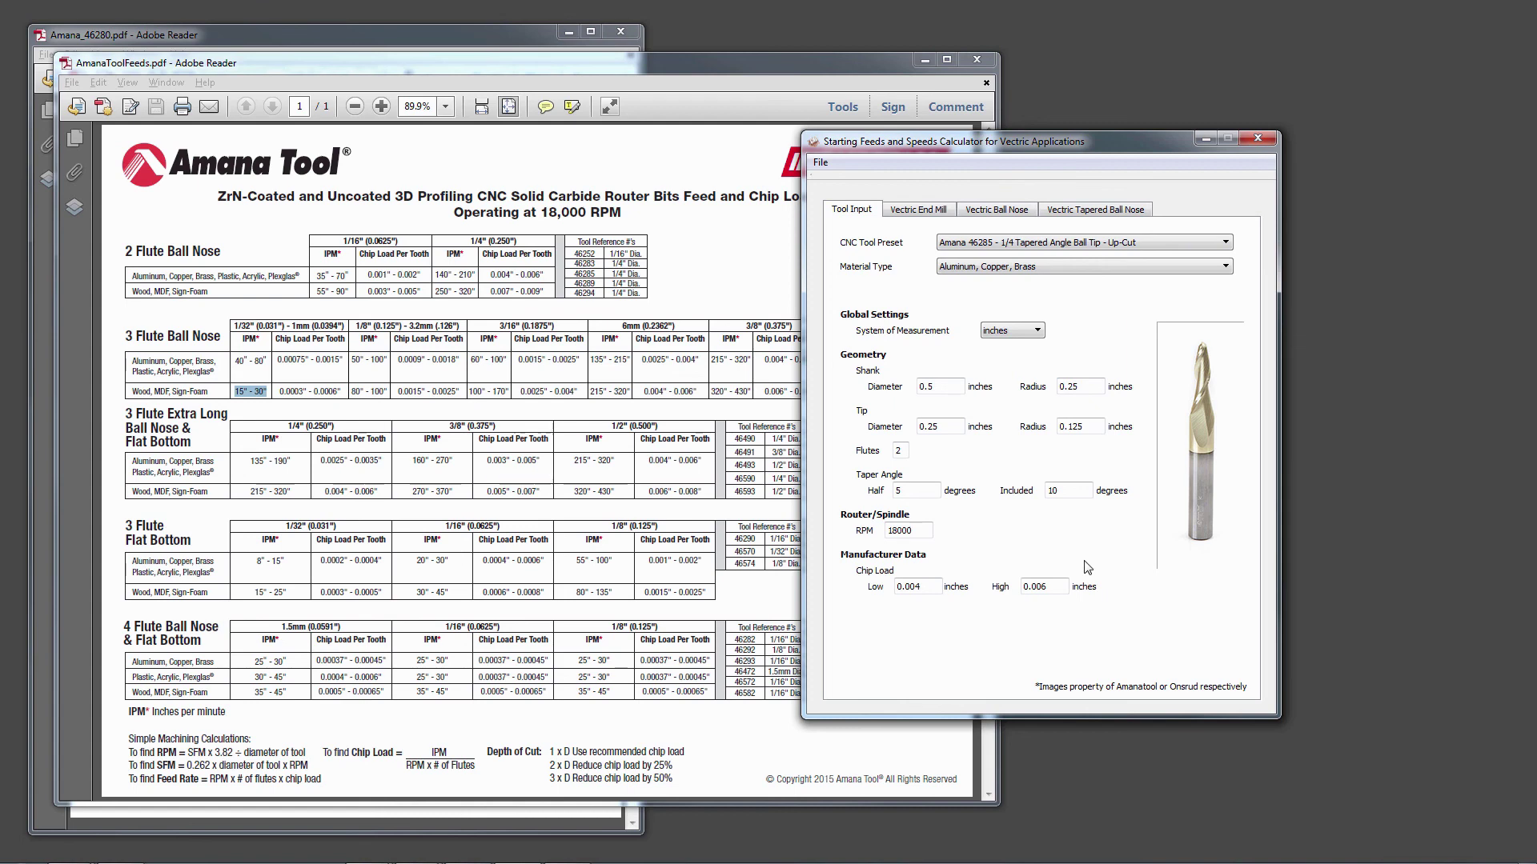